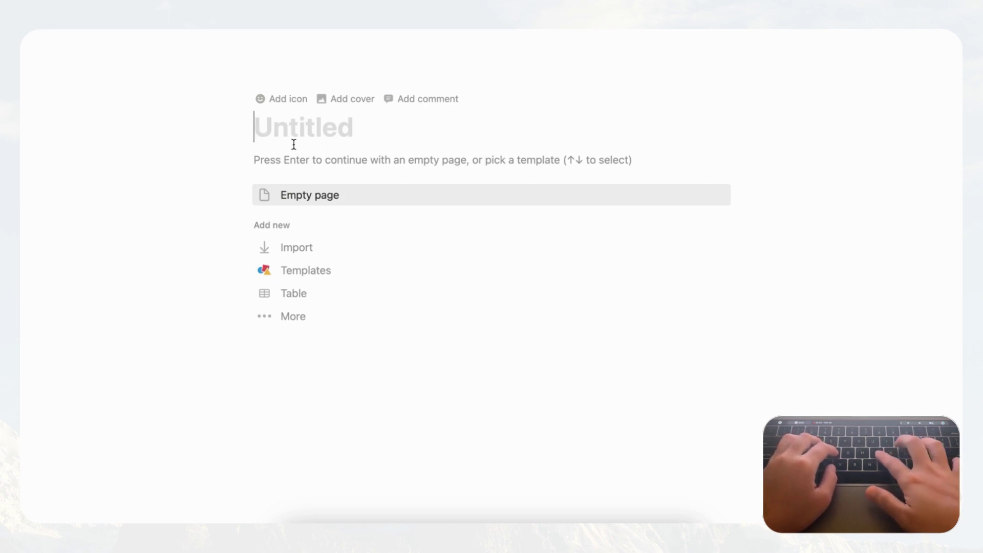
- Title the new page "Welcome to [Your Course Name]!"
type("W")
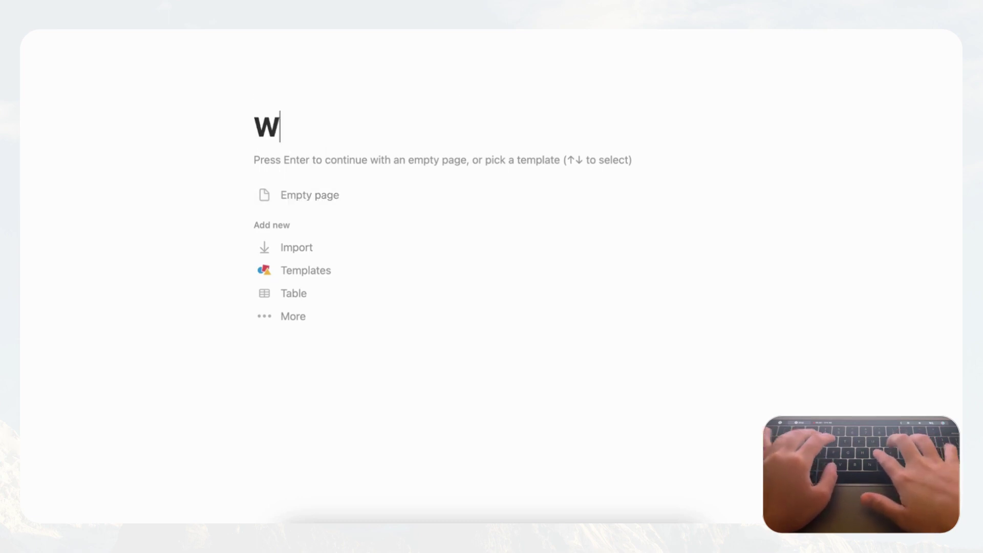
type("elcome to ")
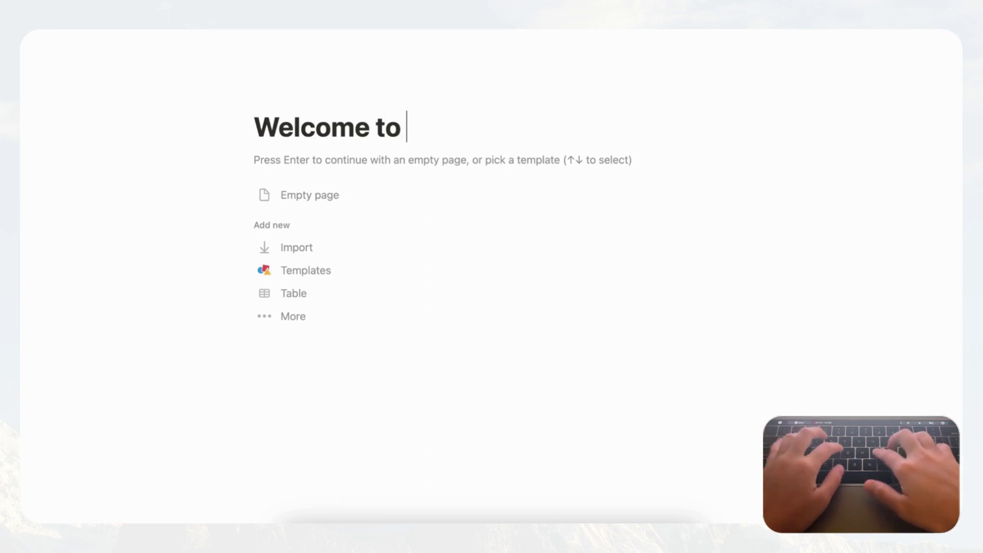
type("[")
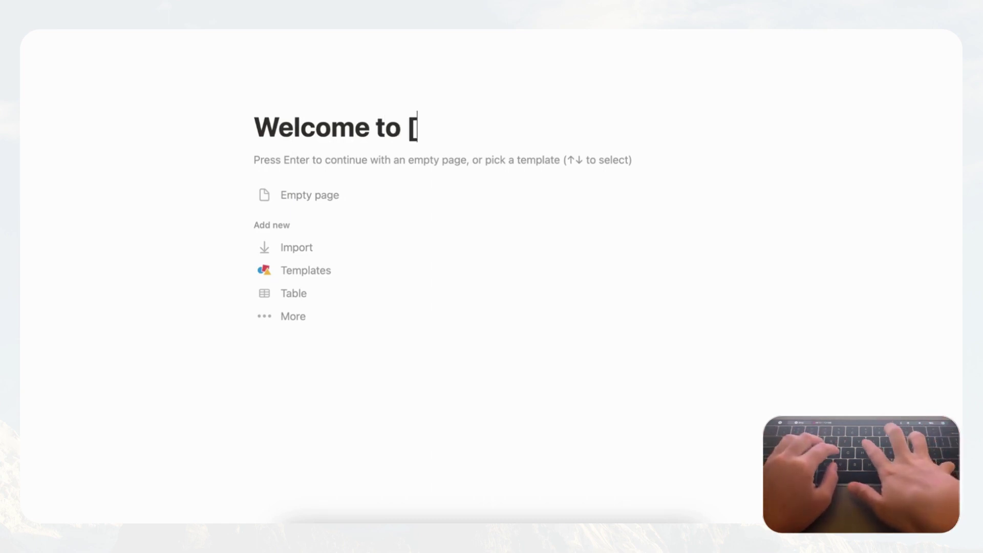
type("Your Course Nam")
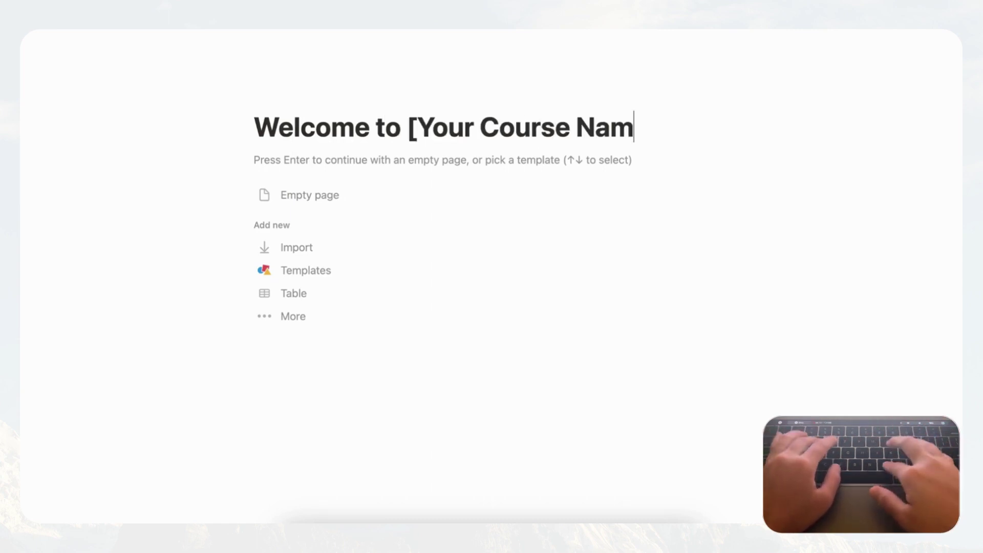
type("e]!")
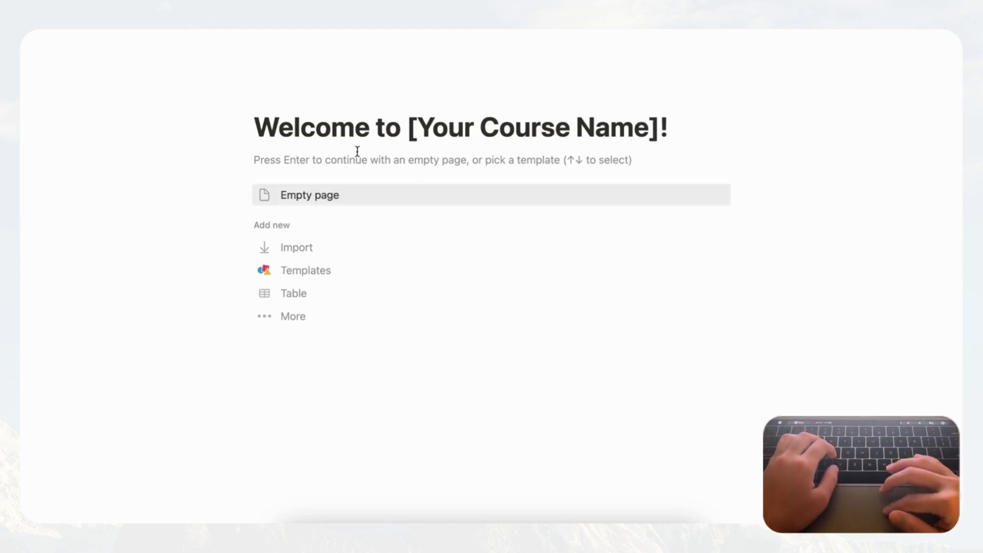
- Add a page cover from an Unsplash search for "natural view", using the pale blue sky-and-mountains photo, and save its position with the peaks in frame
mouse_move(393, 128)
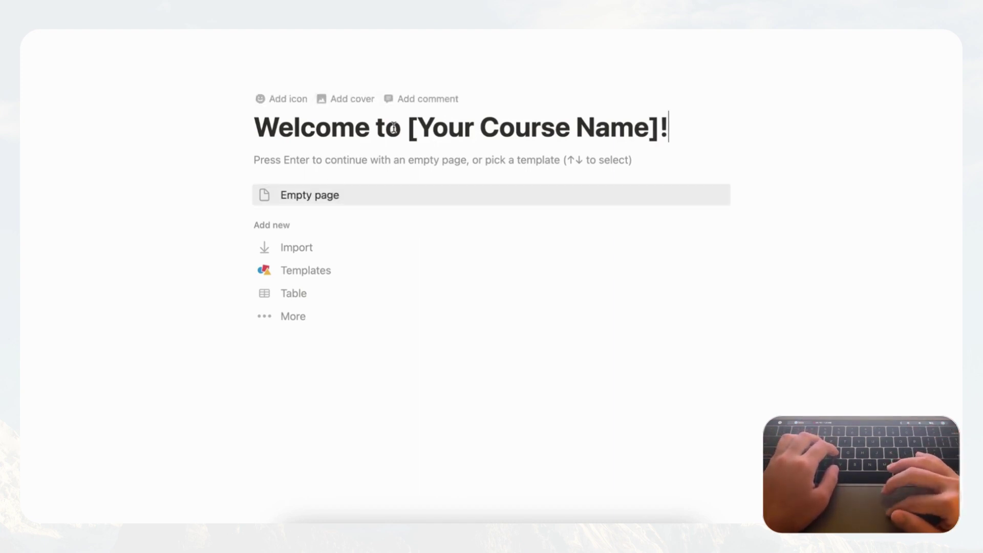
left_click(348, 102)
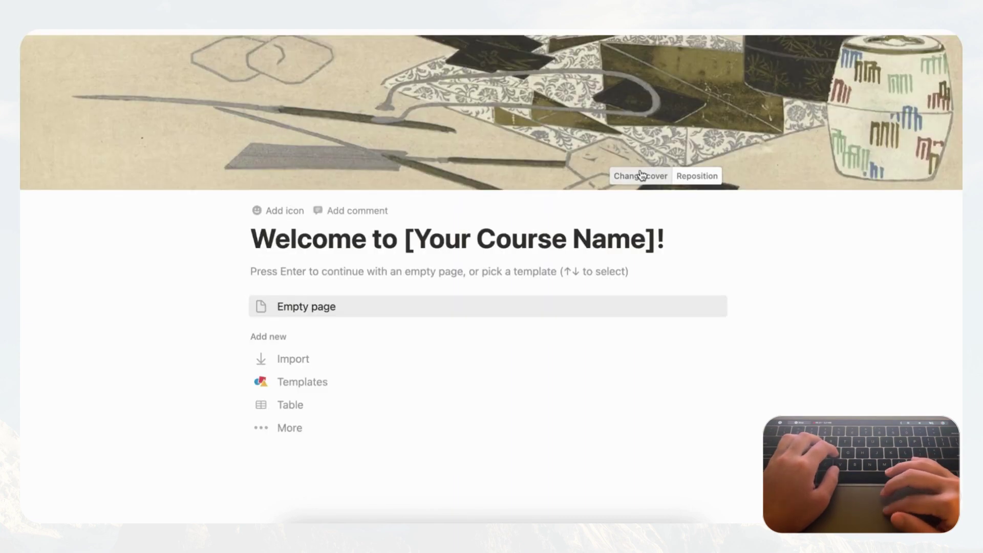
left_click(641, 175)
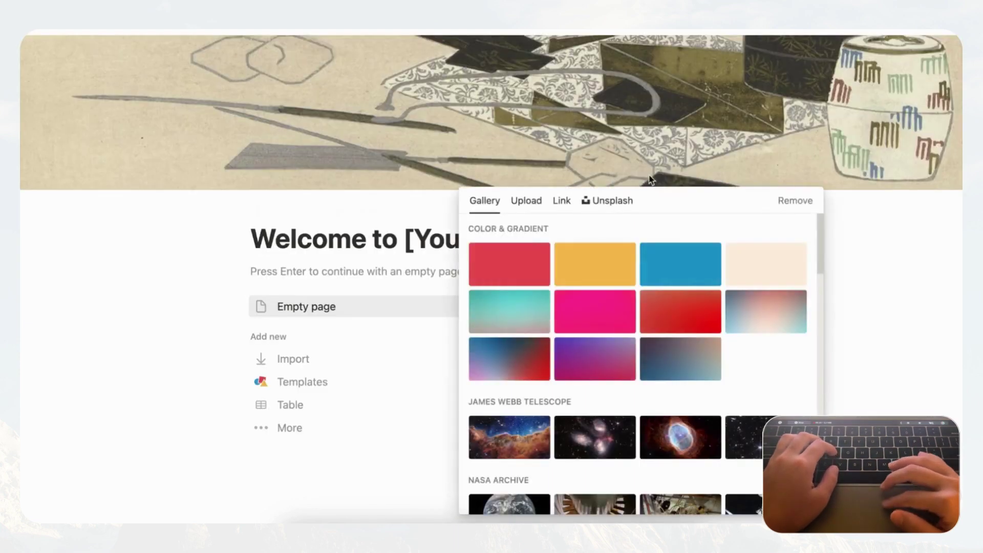
left_click(615, 202)
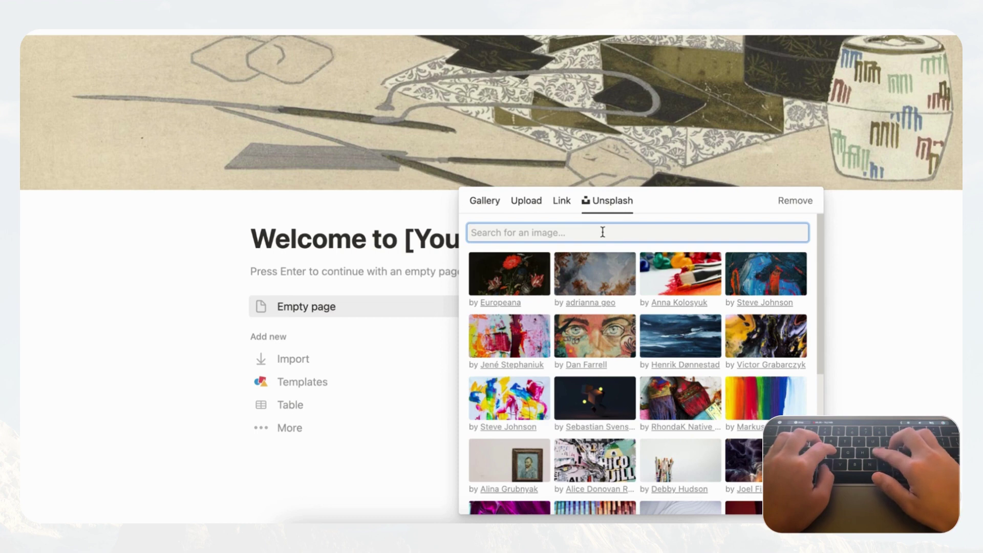
type("natu")
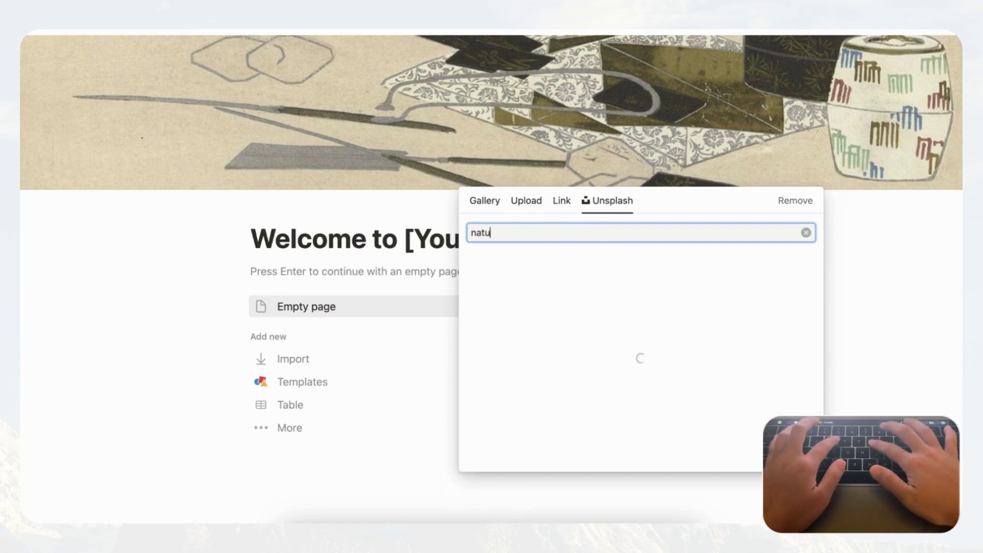
type("ral view")
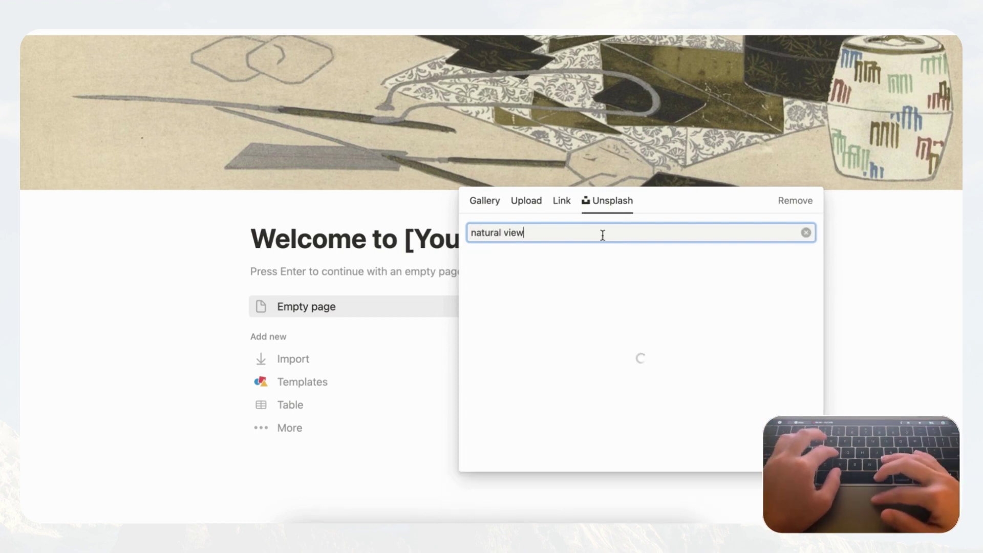
left_click(686, 282)
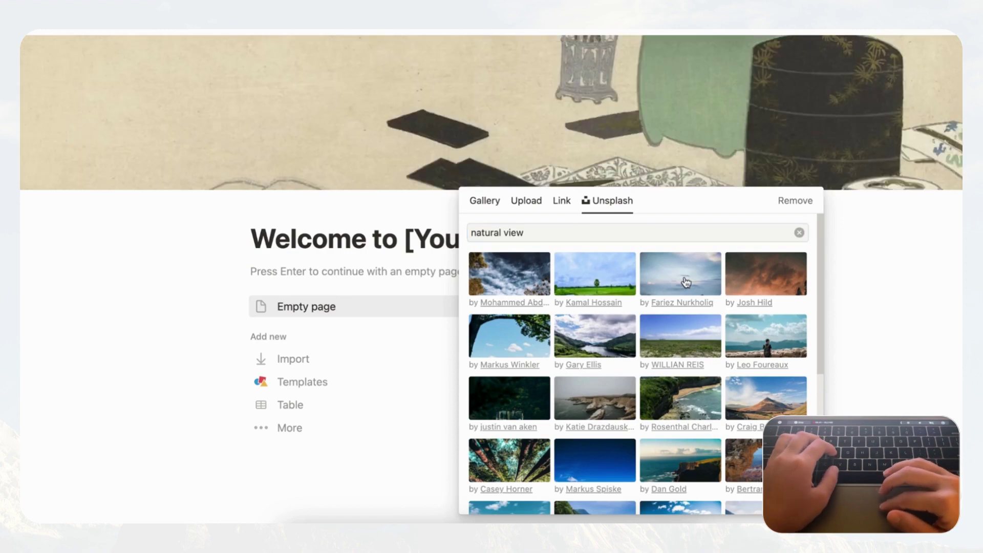
left_click(730, 179)
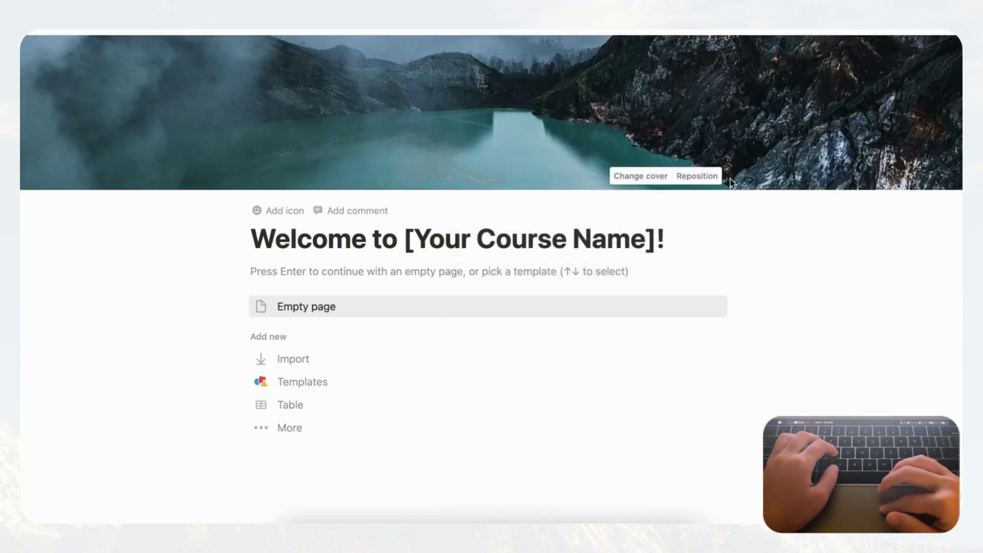
left_click(707, 173)
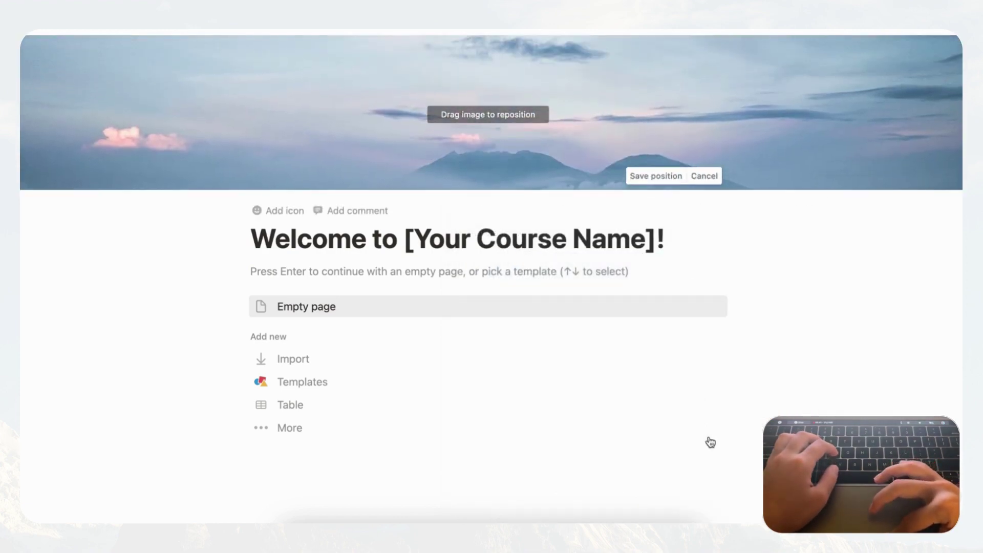
left_click(653, 175)
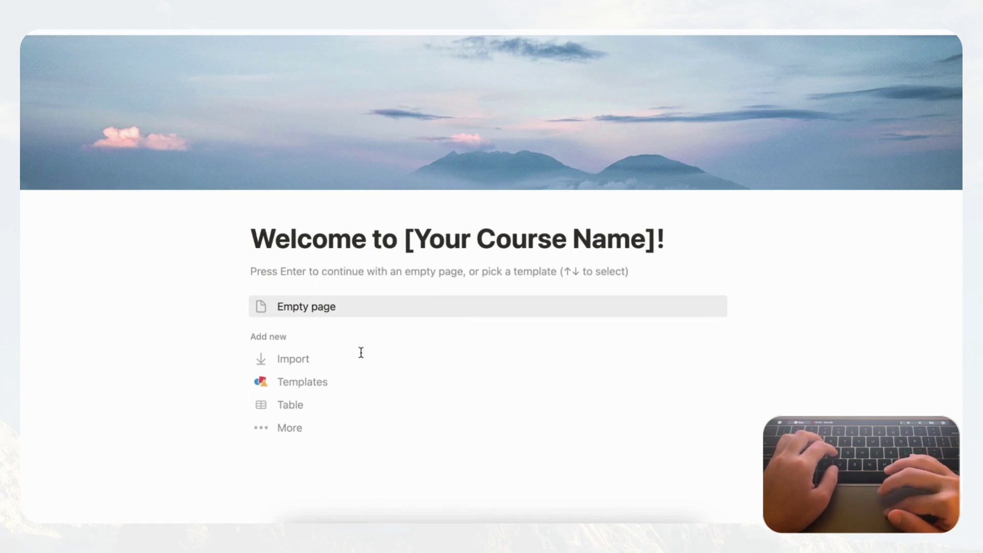
- Start the page body as an empty page and insert a callout block under the title
left_click(303, 307)
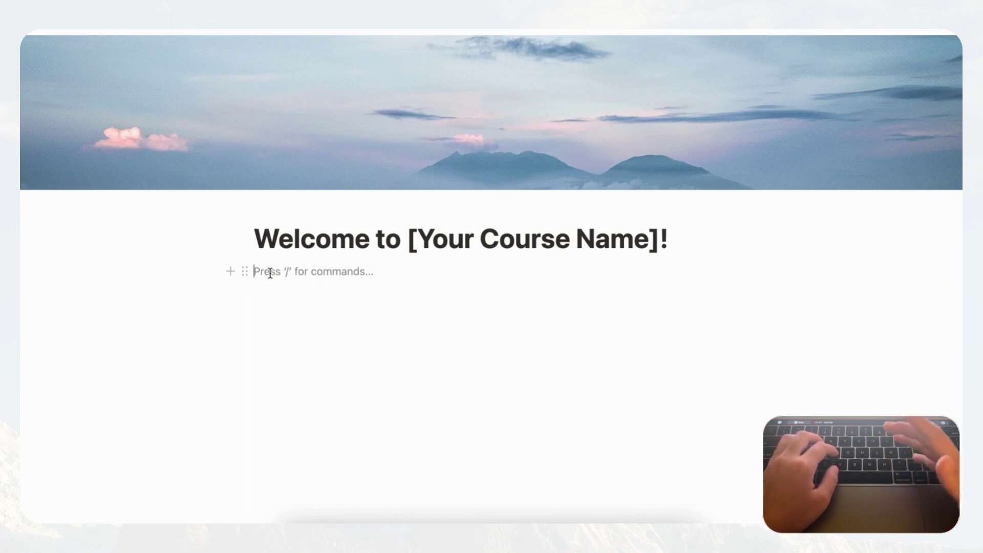
type("/")
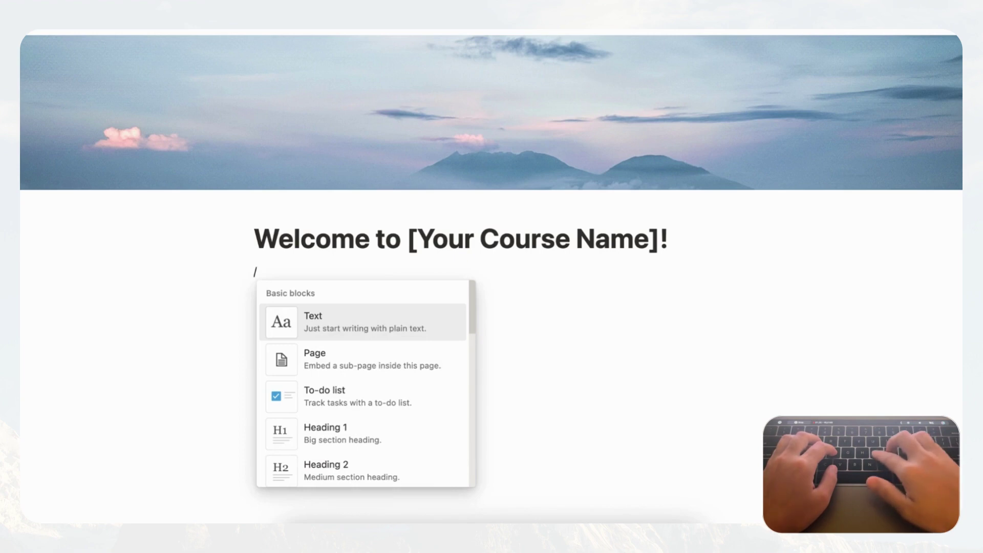
type("call")
left_click(288, 326)
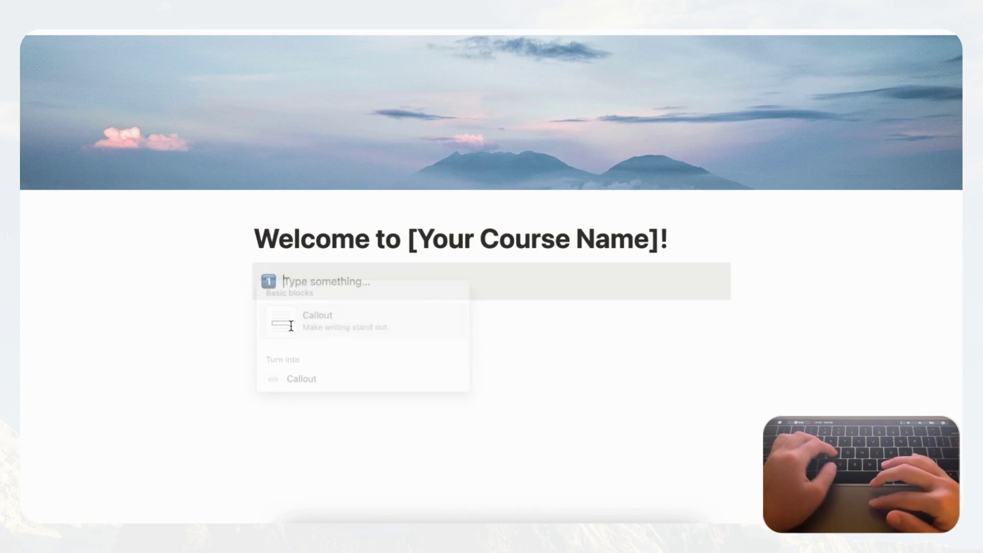
- Change the callout's icon to the light bulb, found by filtering the icons for "light"
left_click(269, 281)
left_click(192, 44)
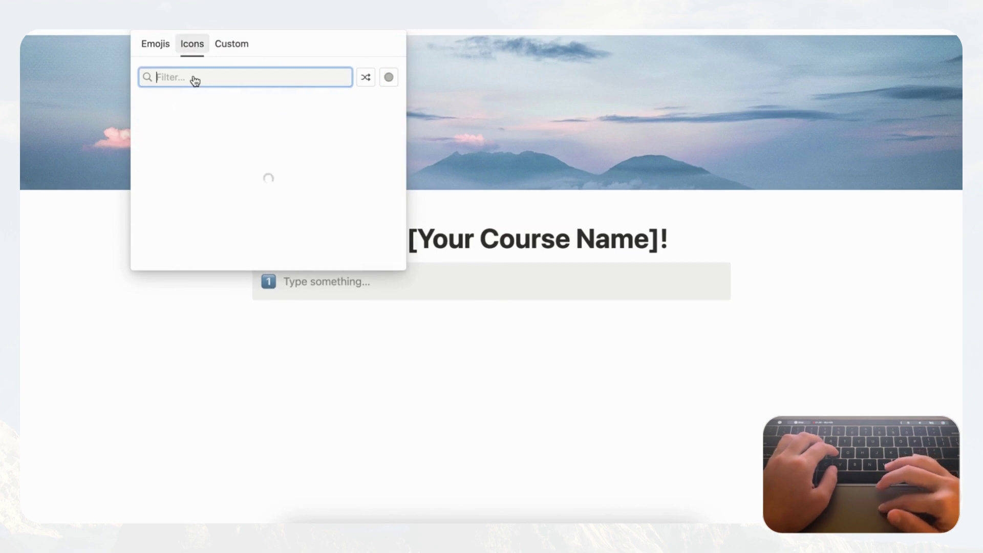
type("light")
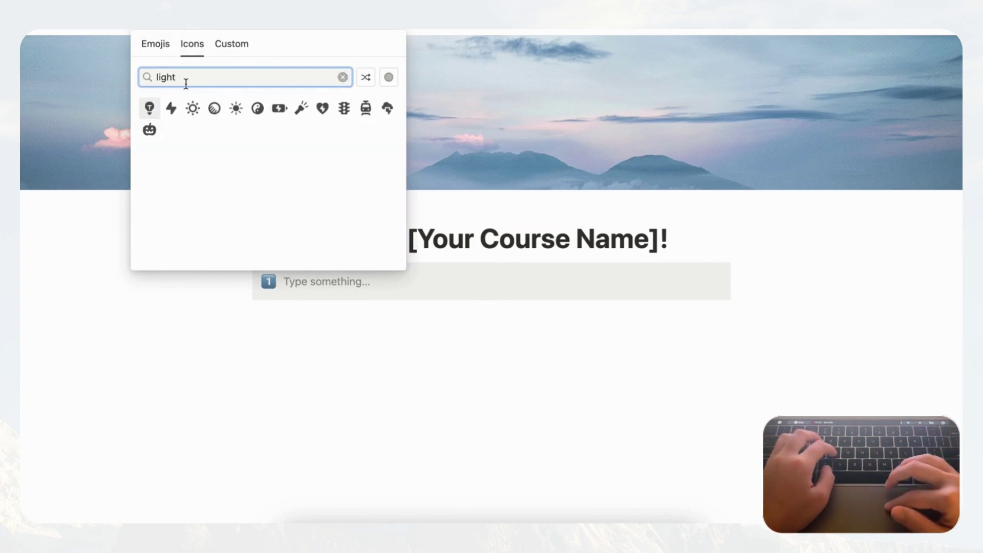
left_click(149, 108)
left_click(103, 131)
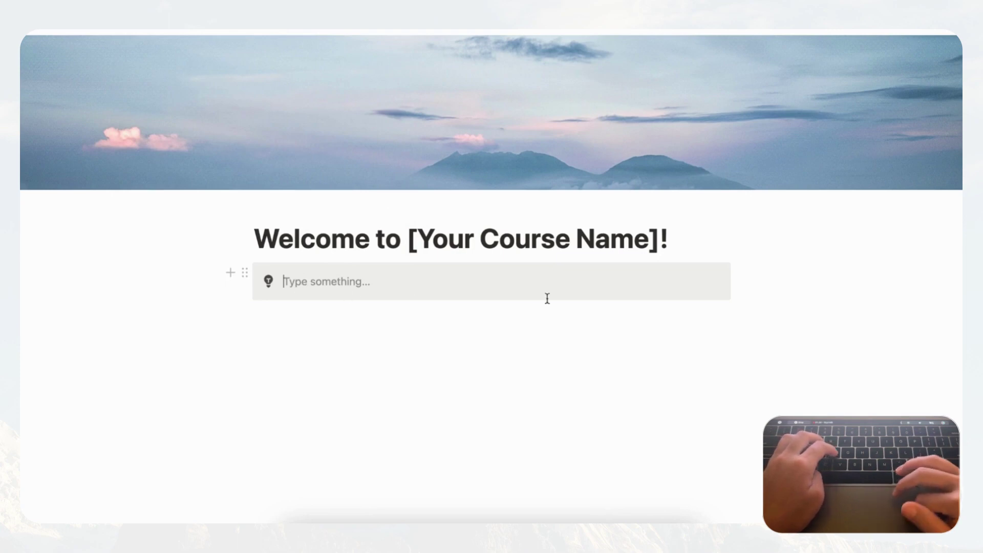
- Fill the callout with Lorem ipsum placeholder text without quotation marks, trimmed to end at "ex ea commodo consequat."
left_click(473, 284)
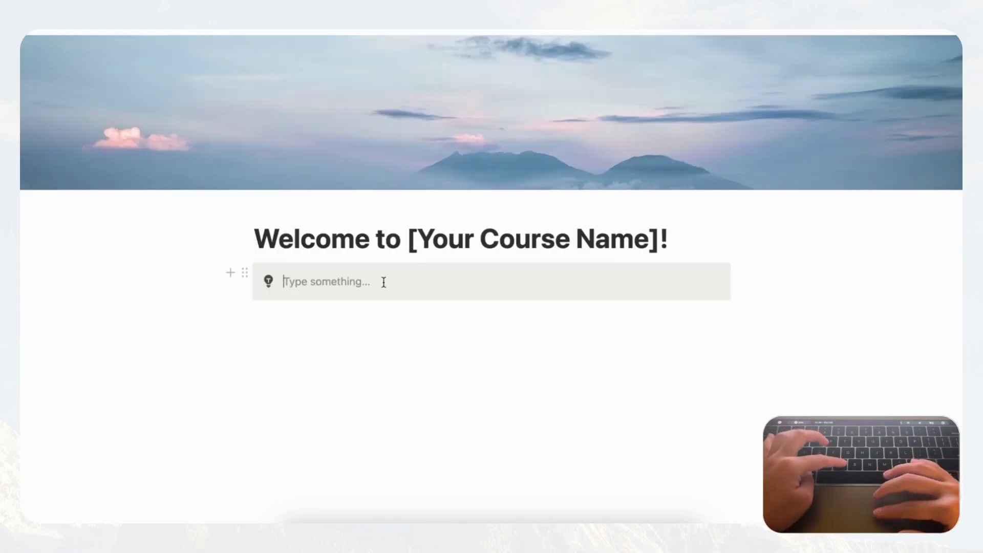
type("\"Lorem ipsum dolor sit amet, consectetur adipiscing elit, sed do eiusmod tempor incididunt ut labore et dolore magna aliqua. Ut enim ad minim veniam, quis nostrud exercitation ullamco laboris nisi ut aliquip ex ea commodo consequat. Duis aute irure dolor in reprehenderit in voluptate velit esse cillum dolore eu fugiat nulla pariatur. Excepteur sint occaecat cupidatat non proident, sunt in culpa qui officia deserunt mollit anim id est laborum.\"")
key("super+Up")
key("Delete")
left_click(391, 364)
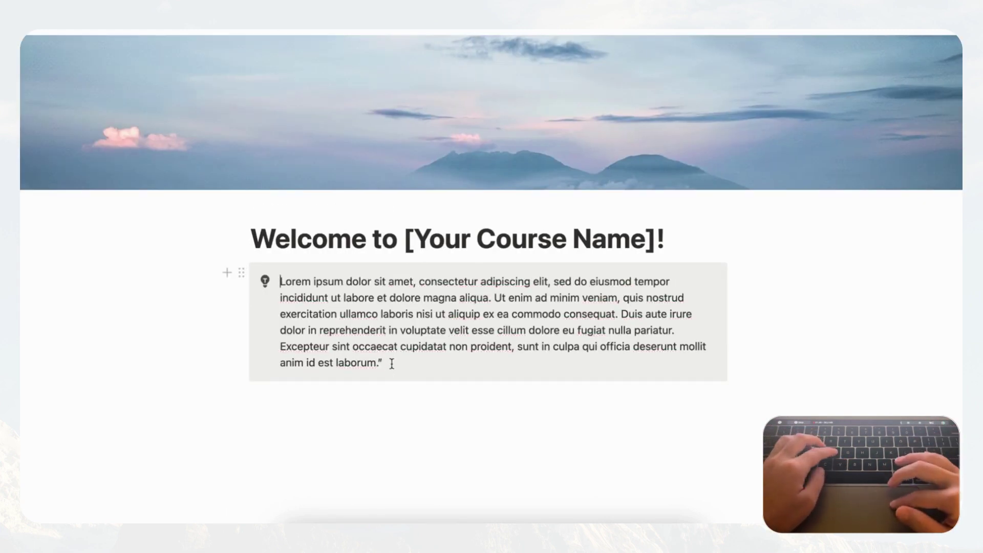
key("BackSpace")
left_click_drag(395, 364, 626, 314)
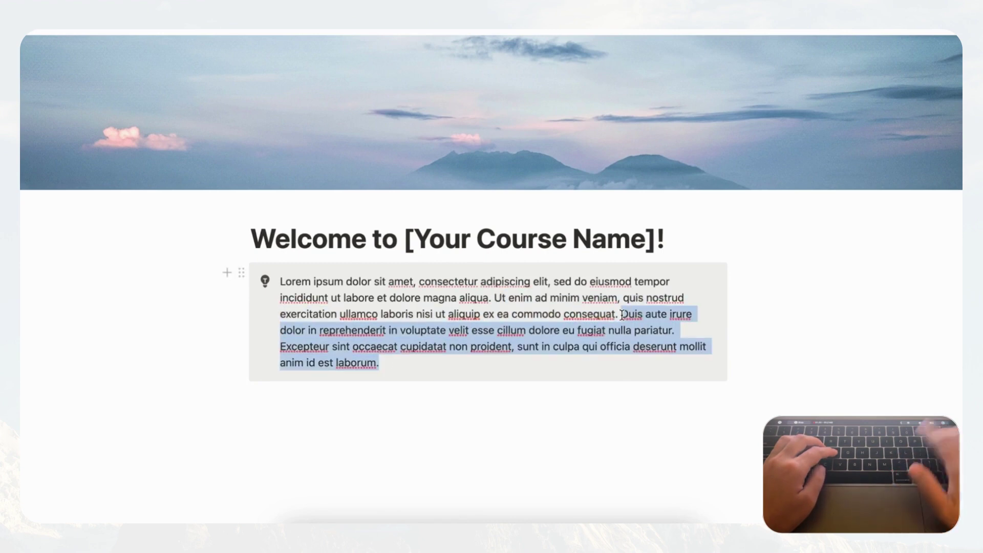
key("BackSpace")
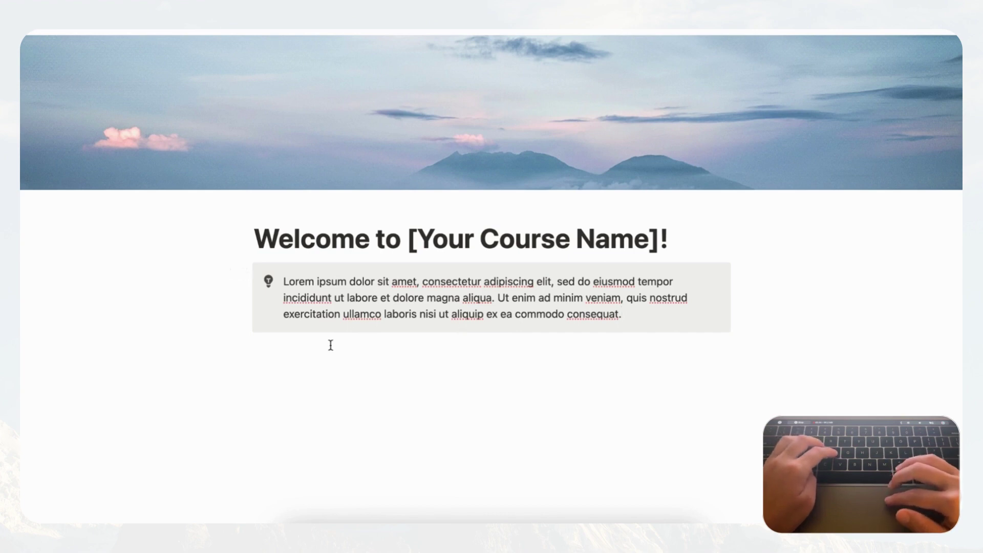
- Insert a toggle list below the callout, title it "About Me" and make the title bold
left_click(375, 337)
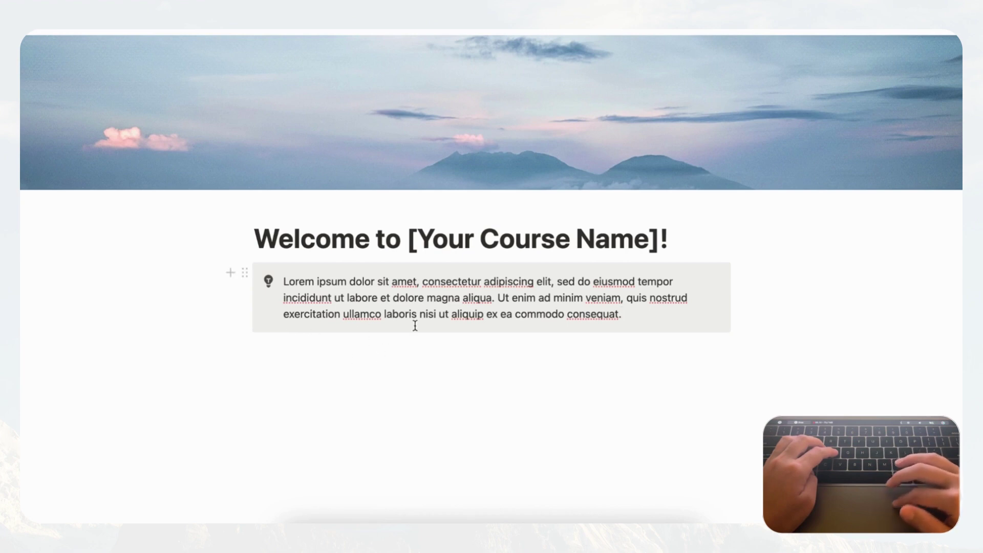
left_click(339, 352)
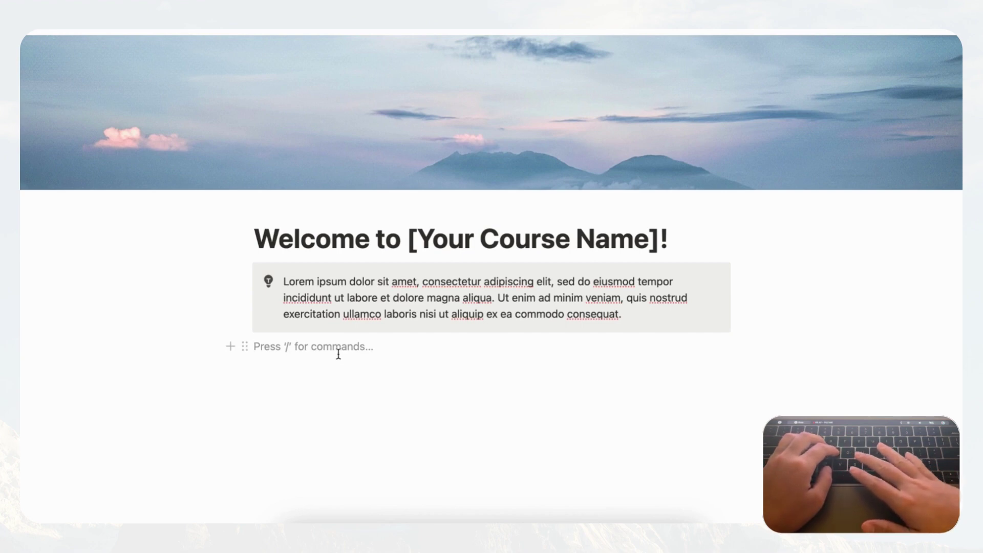
type("/togg")
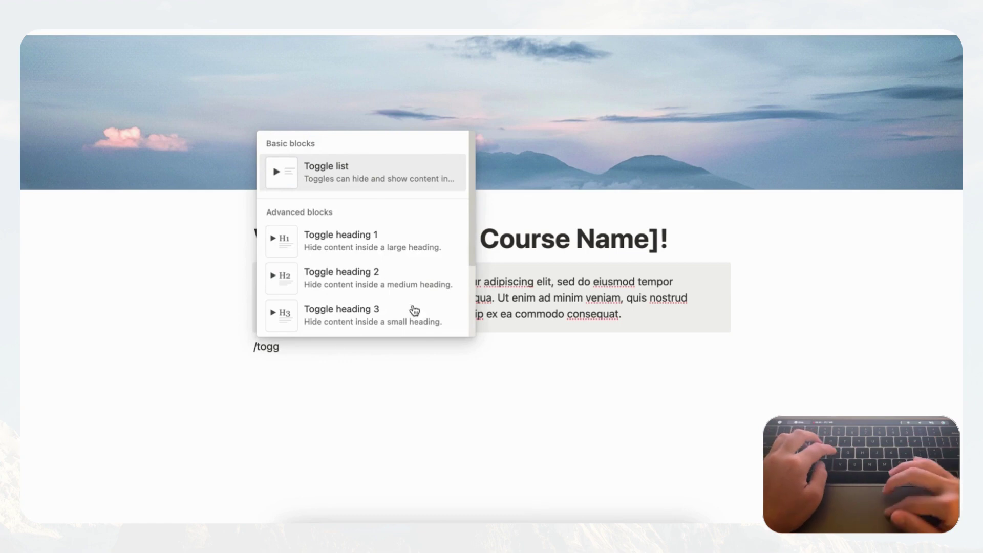
left_click(335, 177)
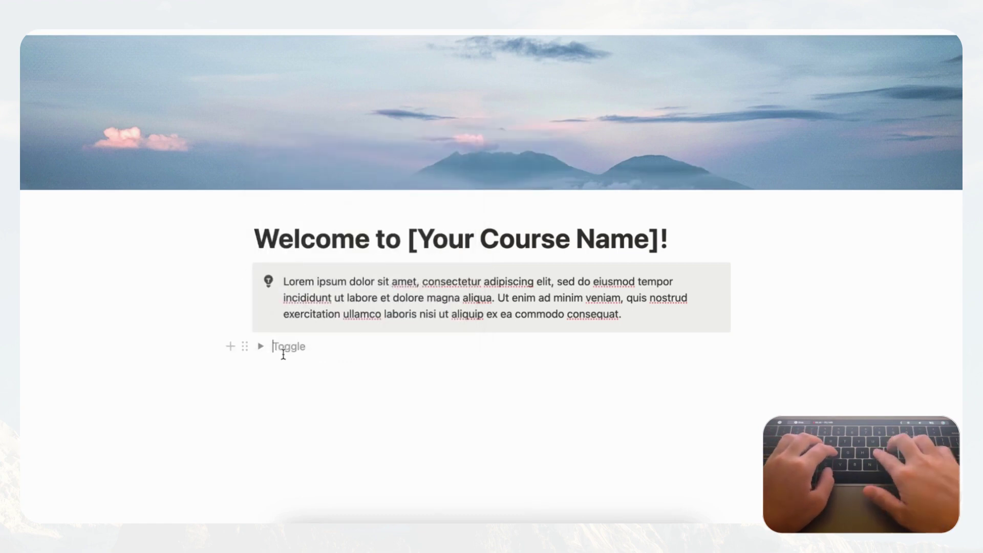
type("About Me")
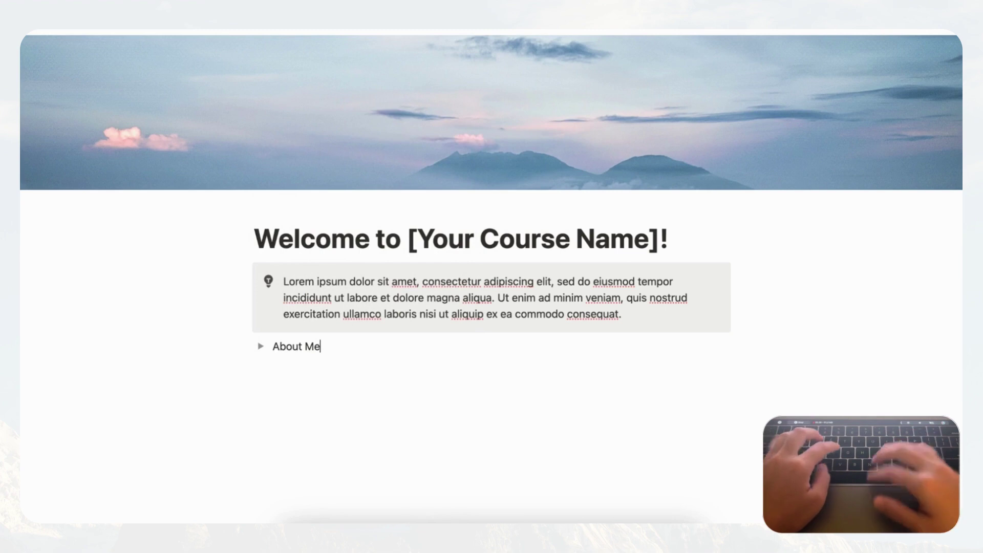
left_click_drag(321, 348, 269, 346)
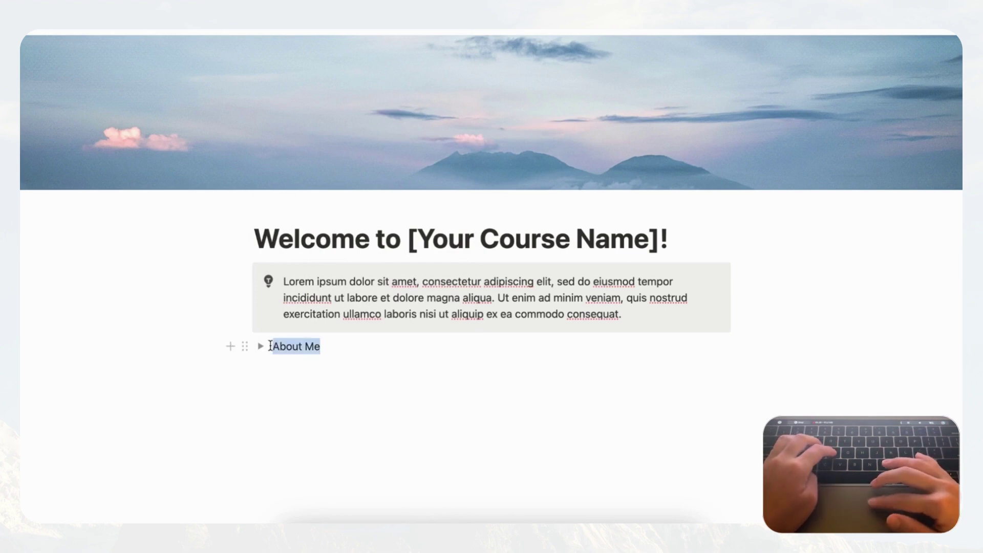
left_click(427, 321)
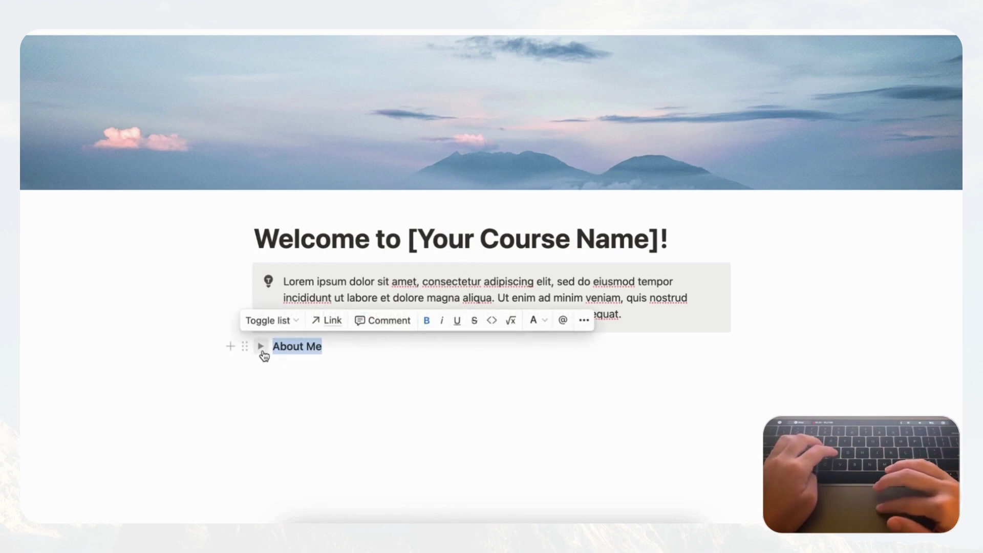
- Add the text "Your about me and bio" inside the About Me toggle and collapse it
left_click(261, 348)
left_click(292, 363)
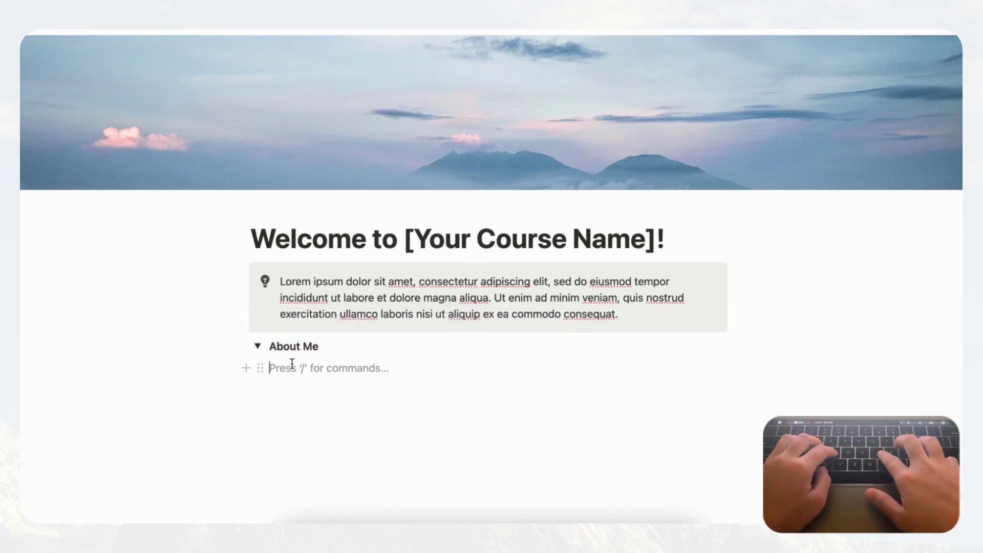
type("Your about me and bio")
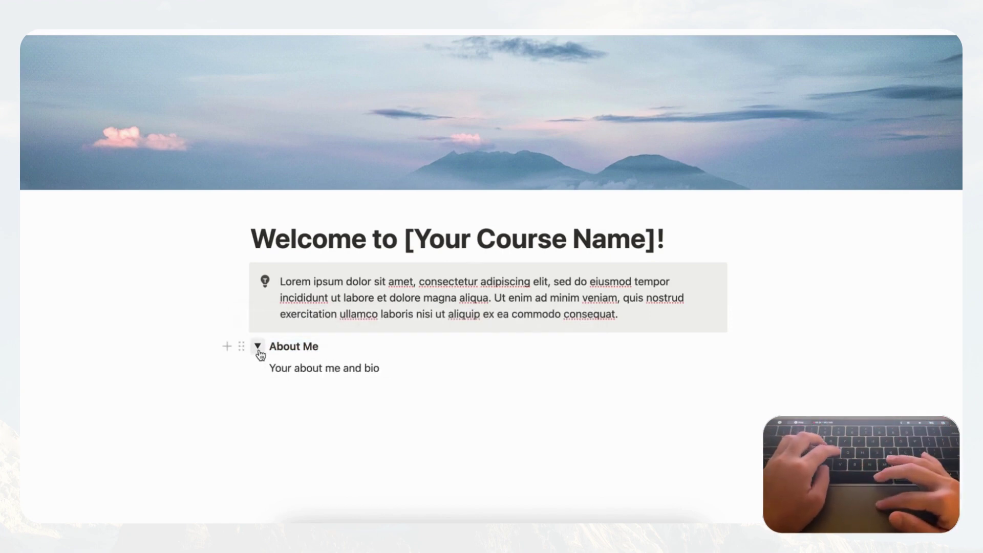
left_click(257, 346)
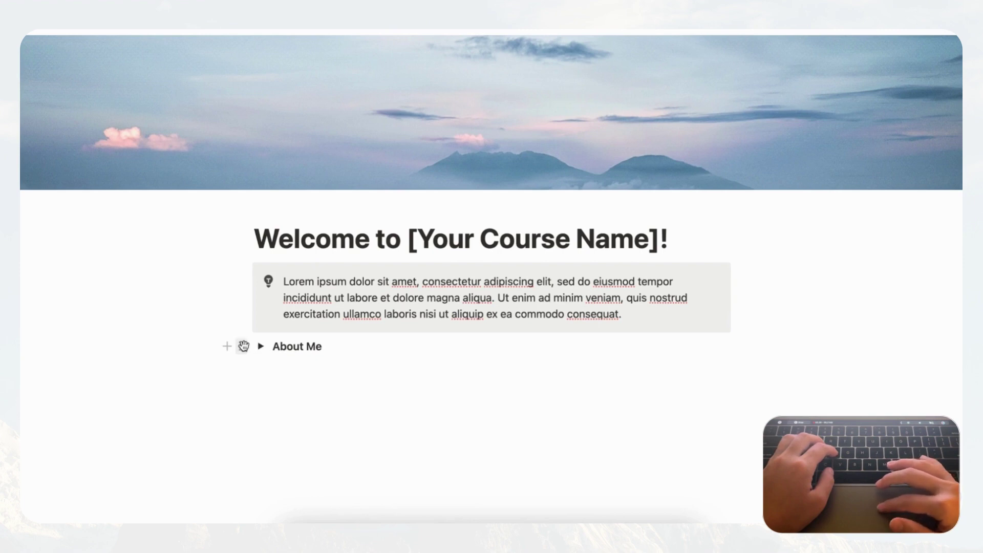
- Duplicate the About Me toggle and rename the copy "Instructions"
left_click(241, 346)
left_click(188, 286)
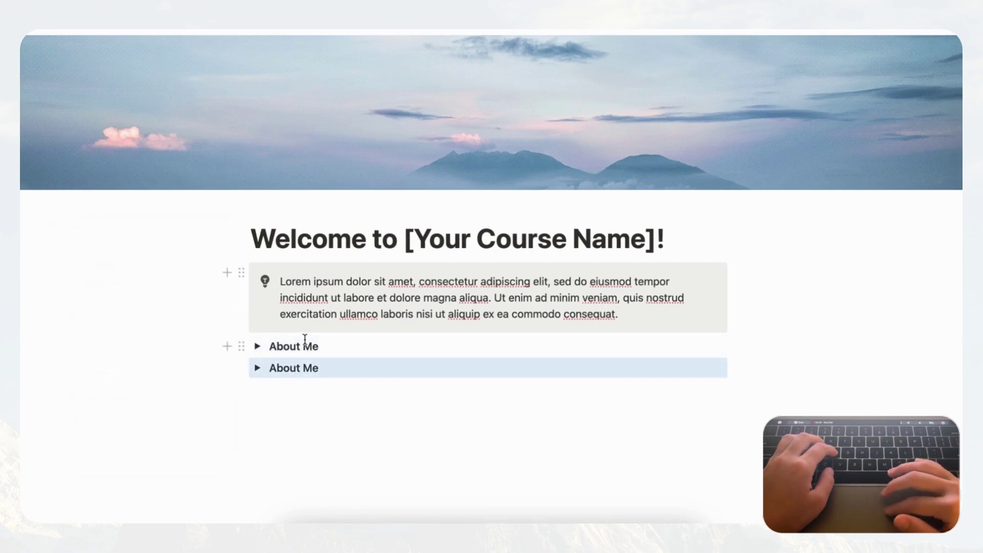
left_click(319, 368)
left_click_drag(320, 367, 275, 368)
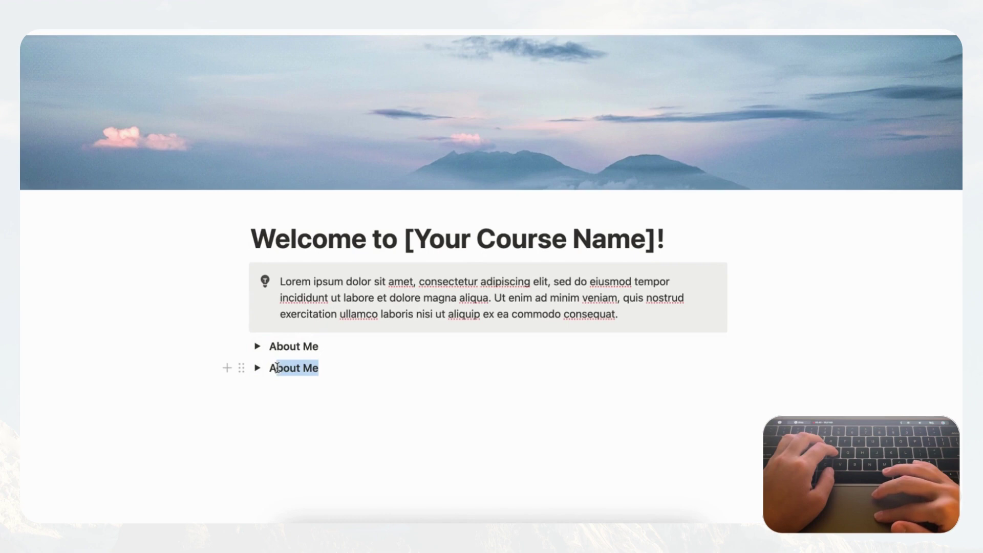
type("Instructions")
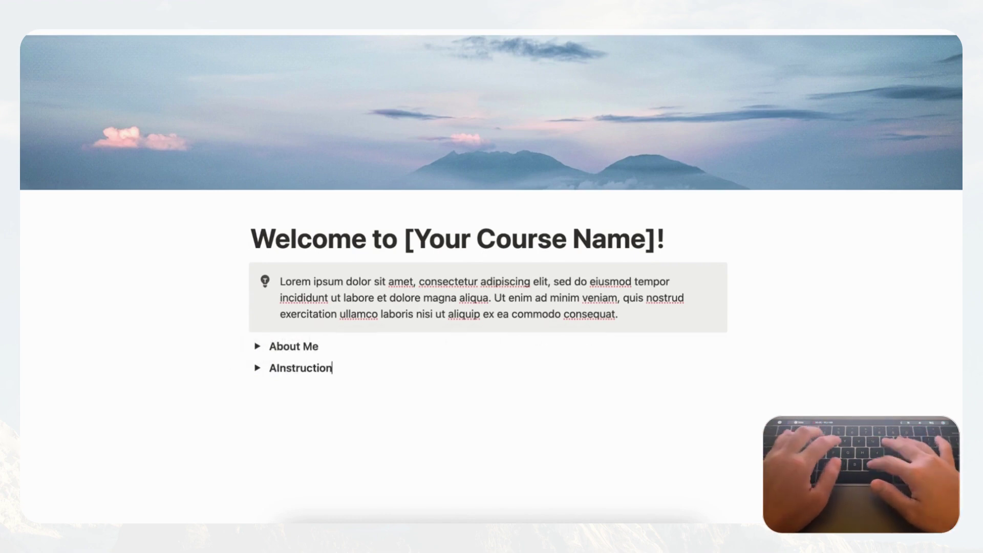
left_click(276, 368)
key("BackSpace")
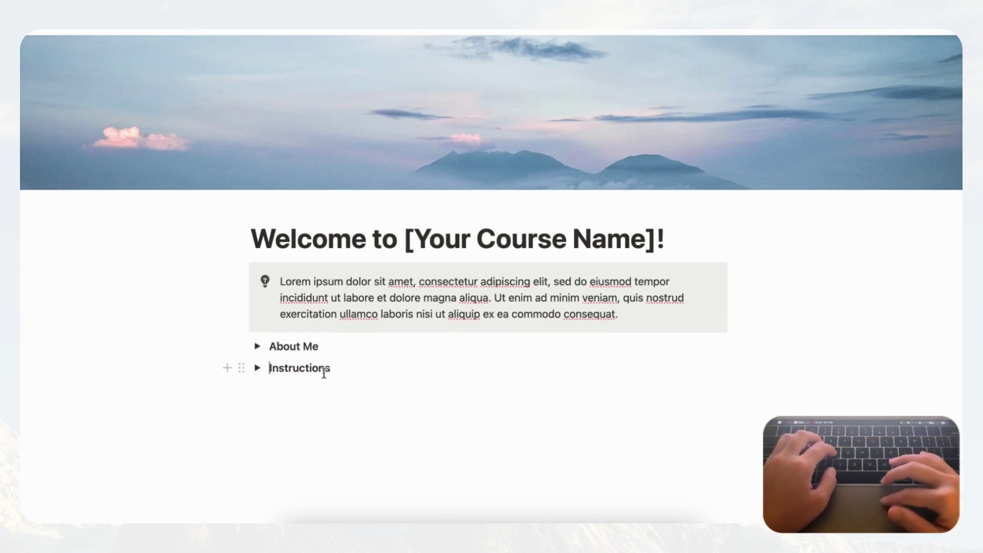
- Replace the text inside the Instructions toggle with "Brief instructions for the course" and collapse the toggle
left_click(257, 367)
triple_click(306, 389)
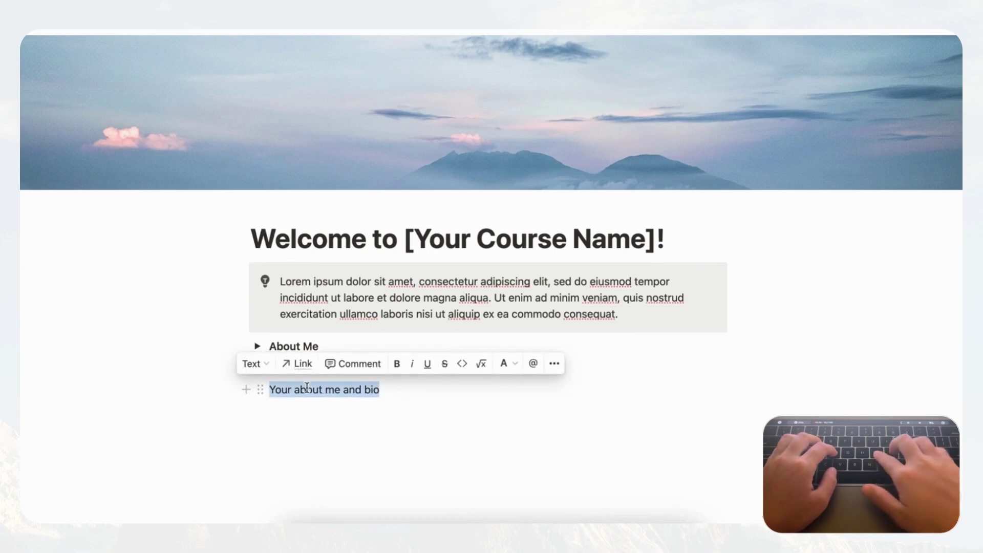
key("BackSpace")
type("Instructions for ")
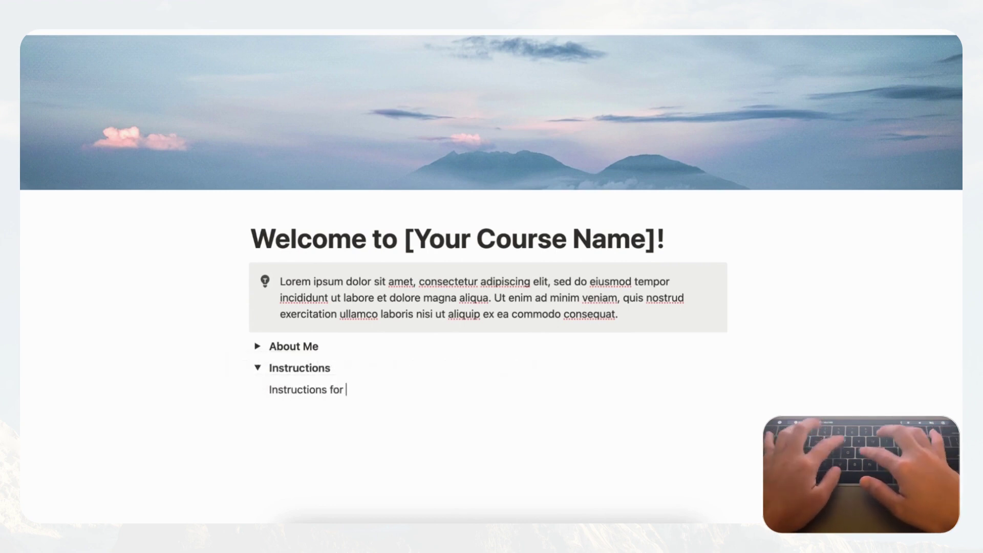
type("the course")
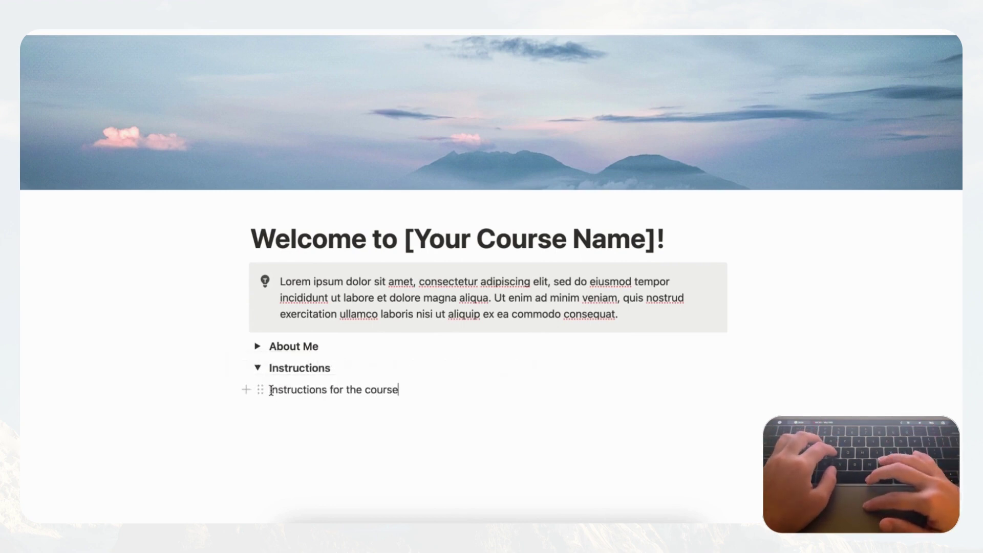
left_click(271, 391)
key("BackSpace")
type("Brie")
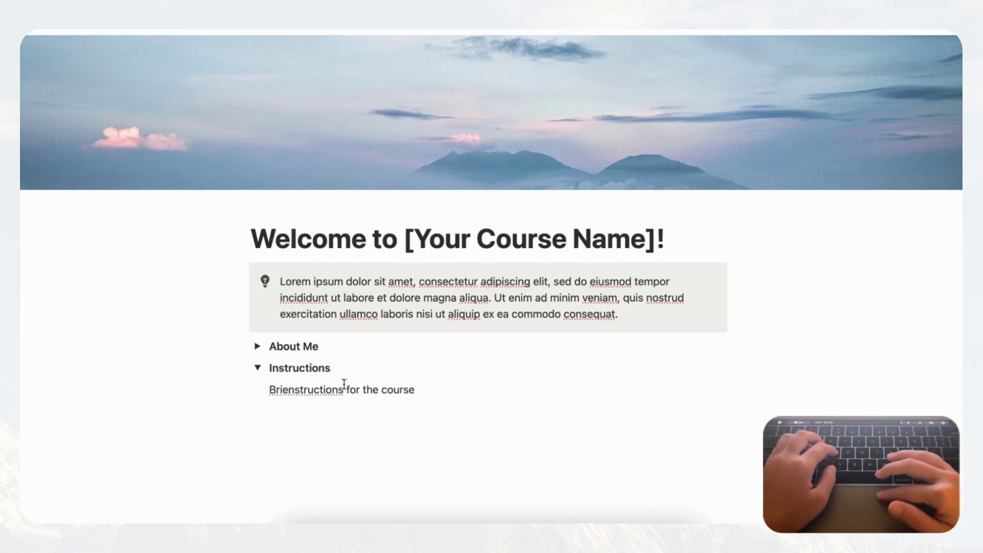
type("f i")
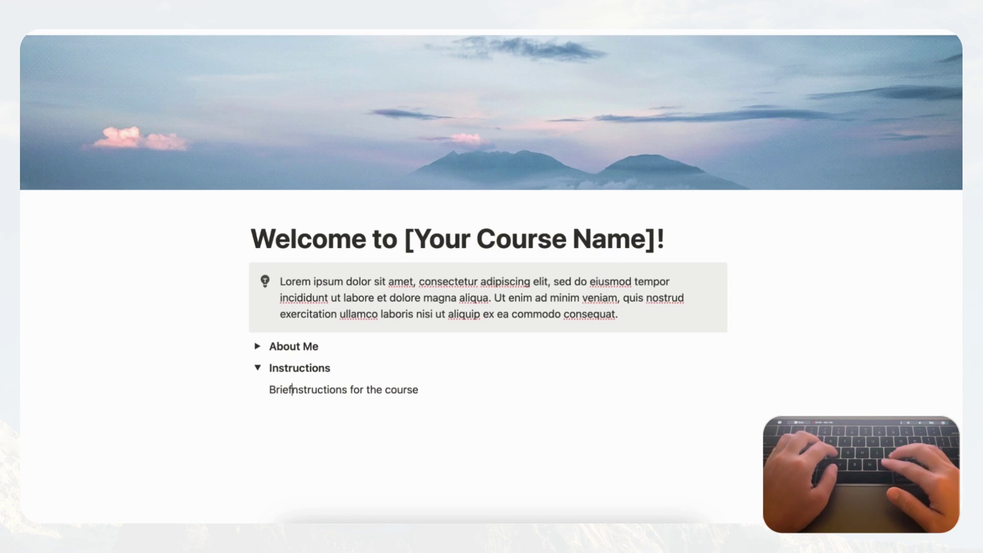
left_click(257, 367)
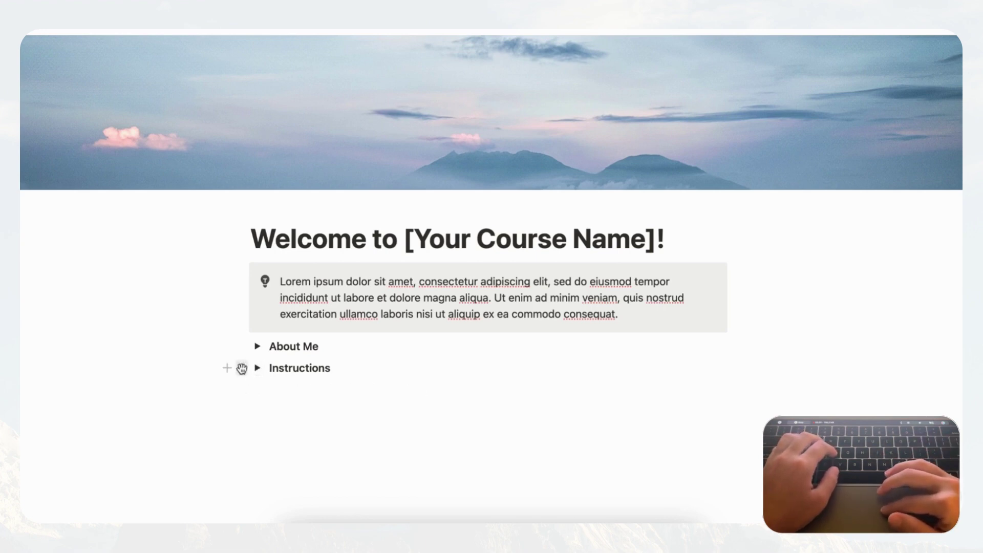
- Duplicate the Instructions toggle and rename the copy "Contact Me"
left_click(241, 368)
left_click(180, 301)
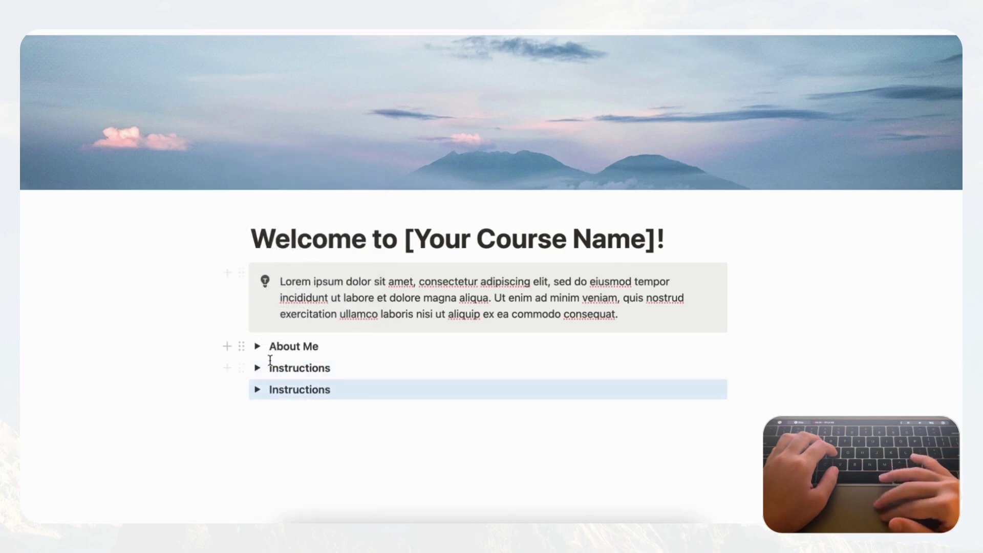
scroll(307, 369, "down", 1)
left_click(335, 361)
left_click_drag(335, 360, 274, 362)
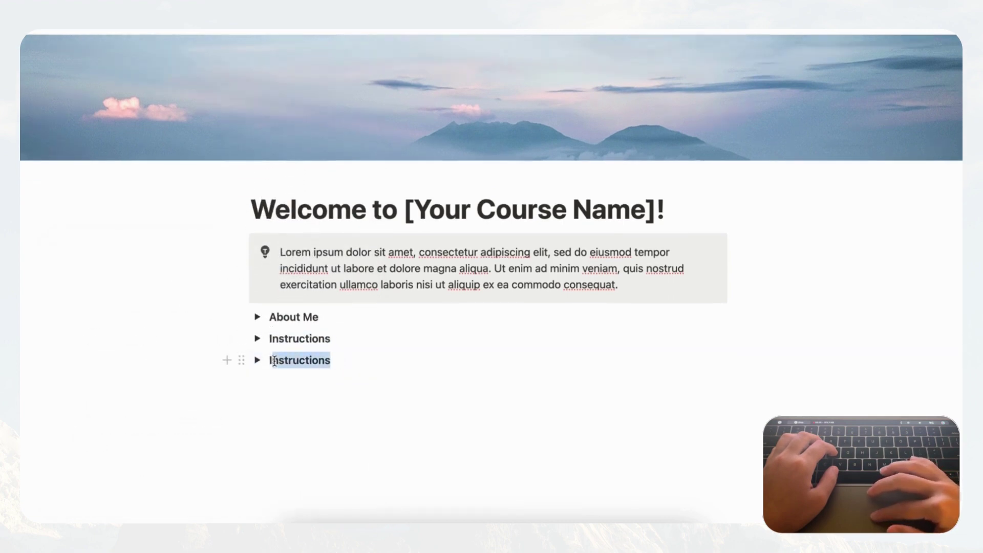
key("BackSpace")
type("Contact Me")
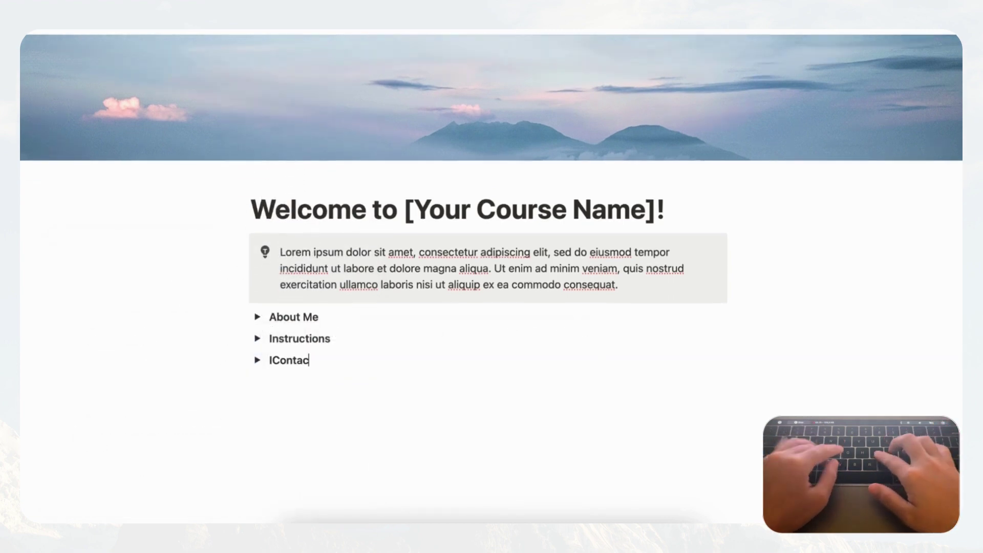
left_click(273, 360)
key("BackSpace")
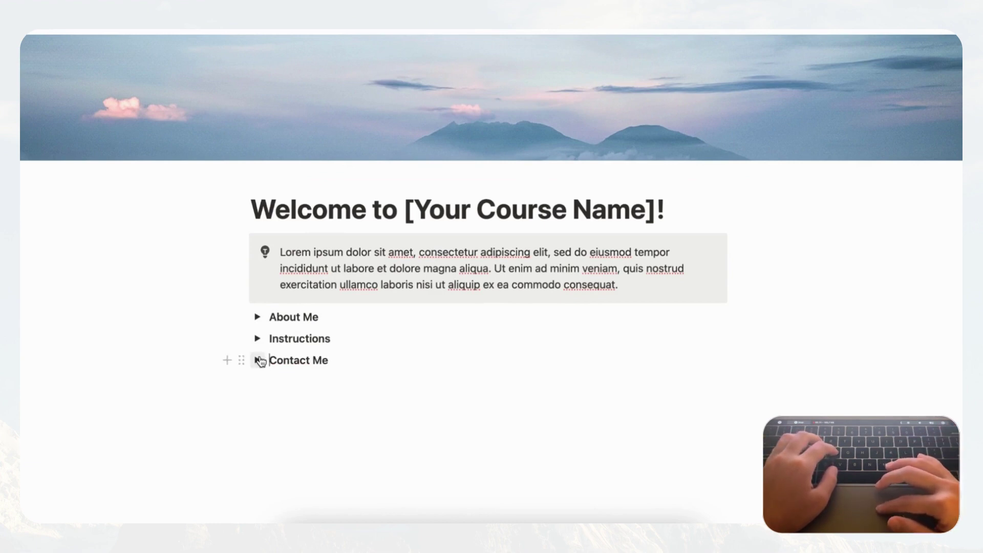
- Expand the Contact Me toggle and replace the text inside it with "Email me here"
left_click(256, 361)
triple_click(292, 380)
key("BackSpace")
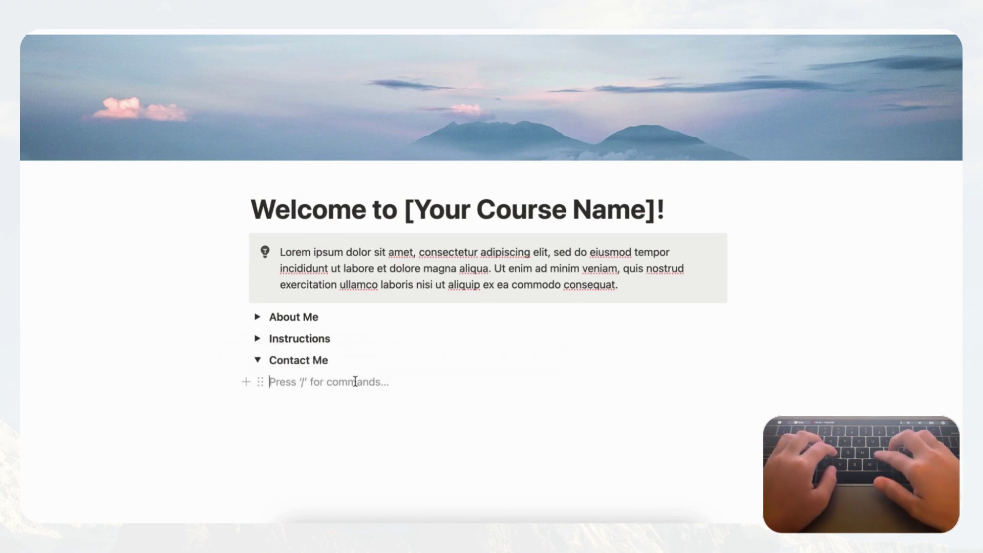
type("Em")
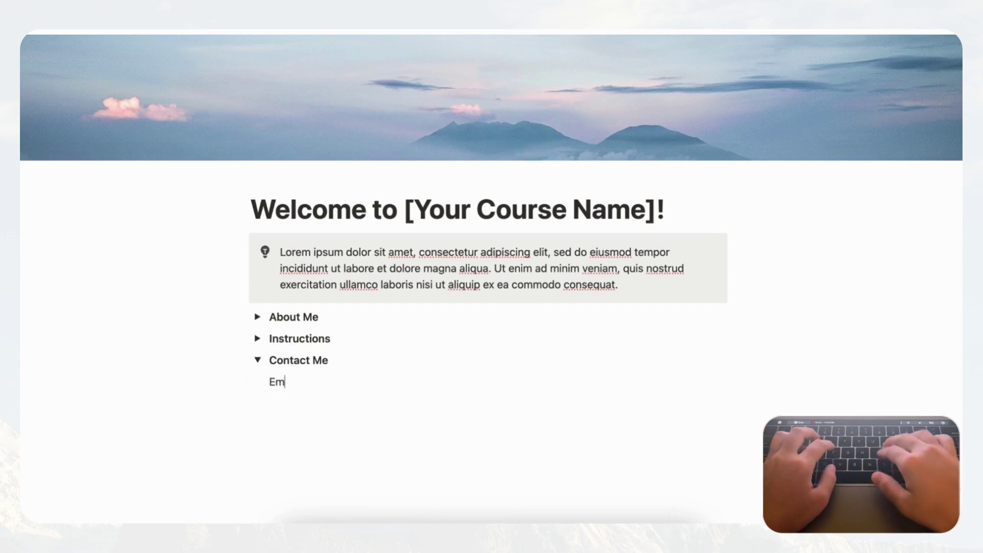
type("ail me here")
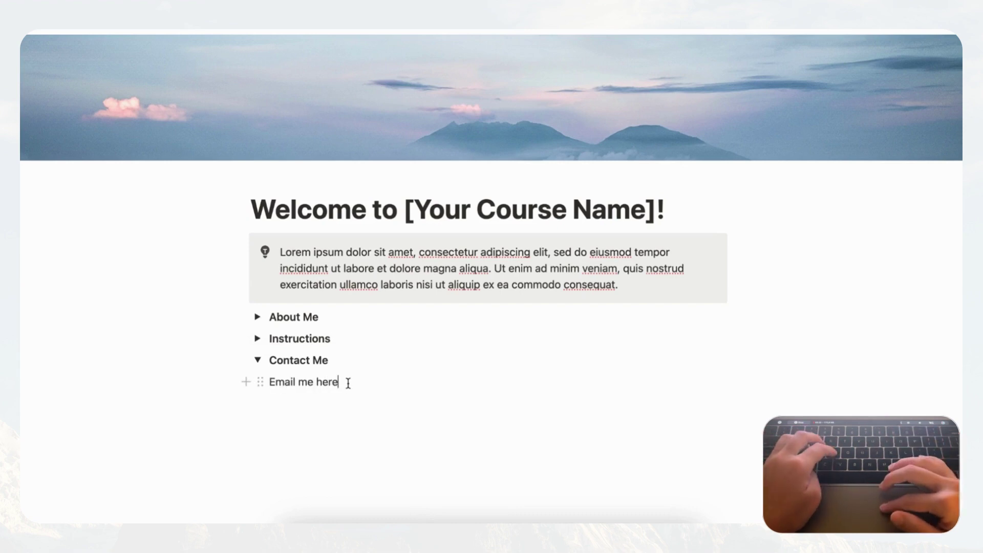
- Link the text "Email me here" to a mailto: URL with the contact's e-mail address, and collapse the Contact Me toggle
left_click_drag(347, 381, 263, 384)
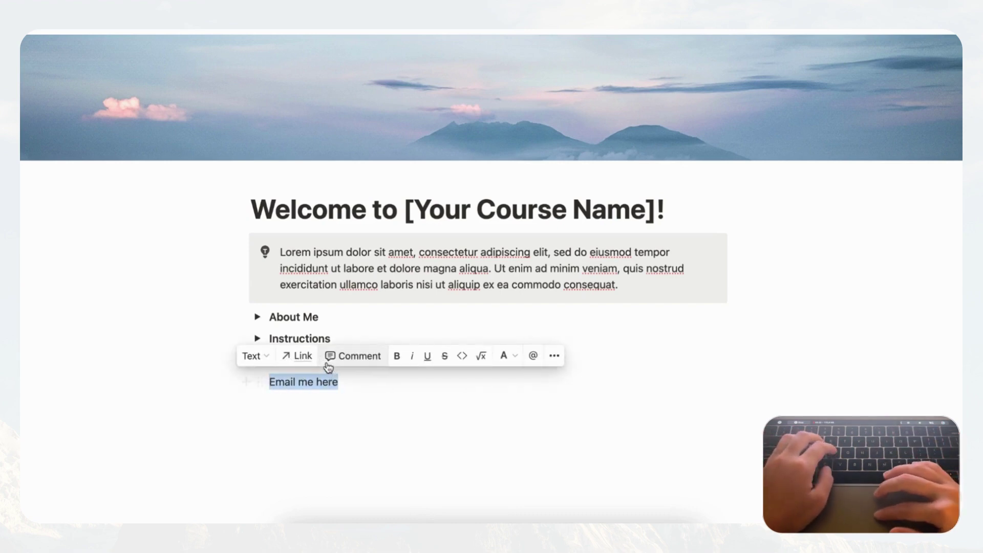
left_click(298, 357)
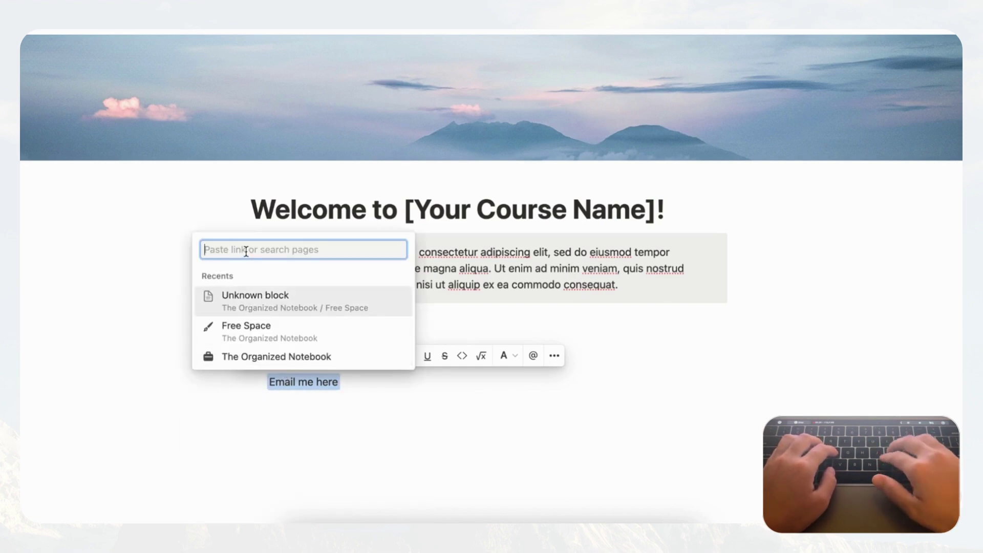
type("mailto")
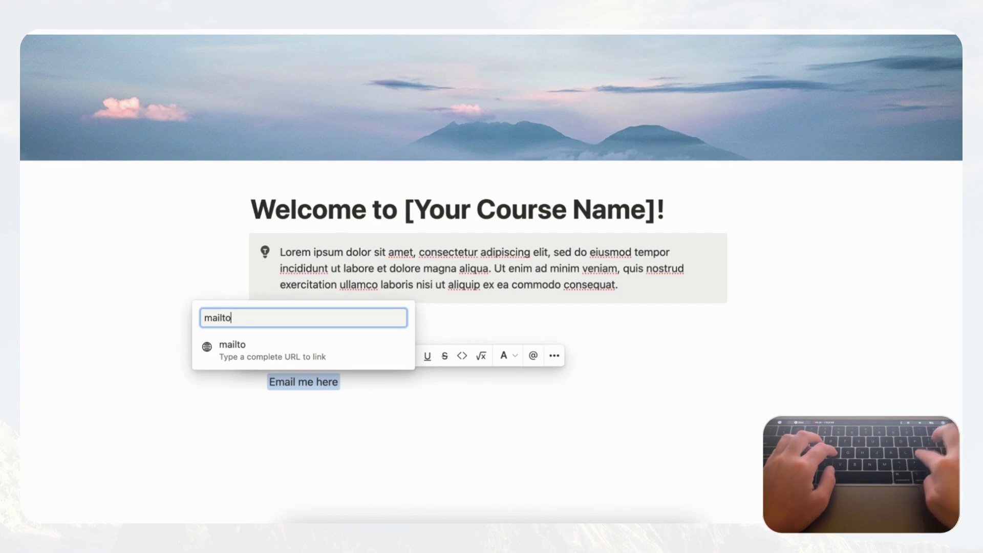
type(":xxxxxxx")
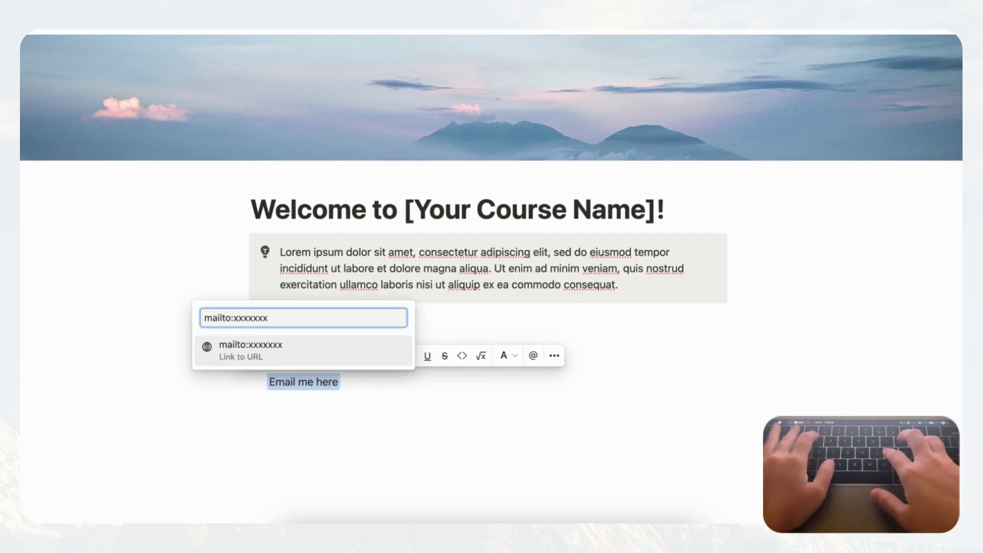
type("@gmail.com")
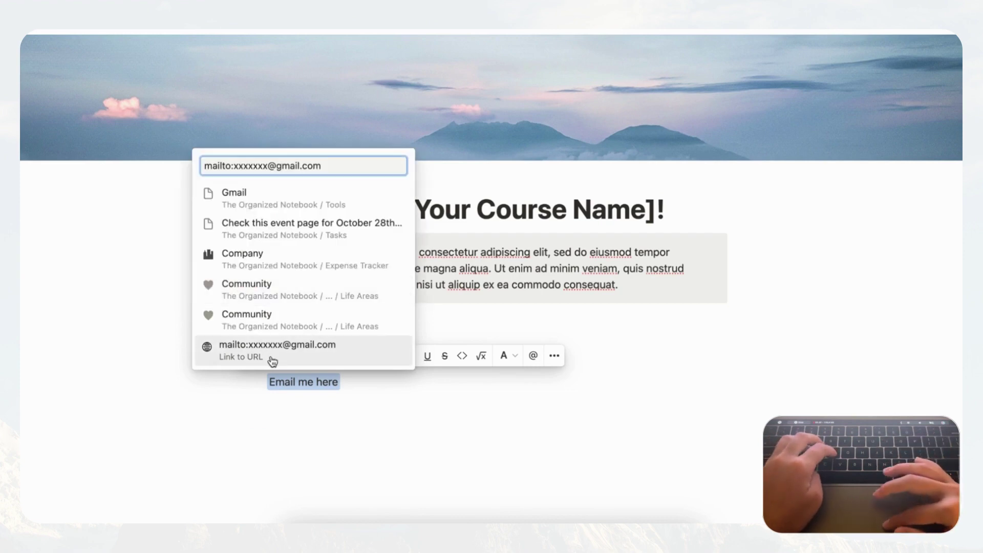
left_click(256, 359)
left_click(377, 394)
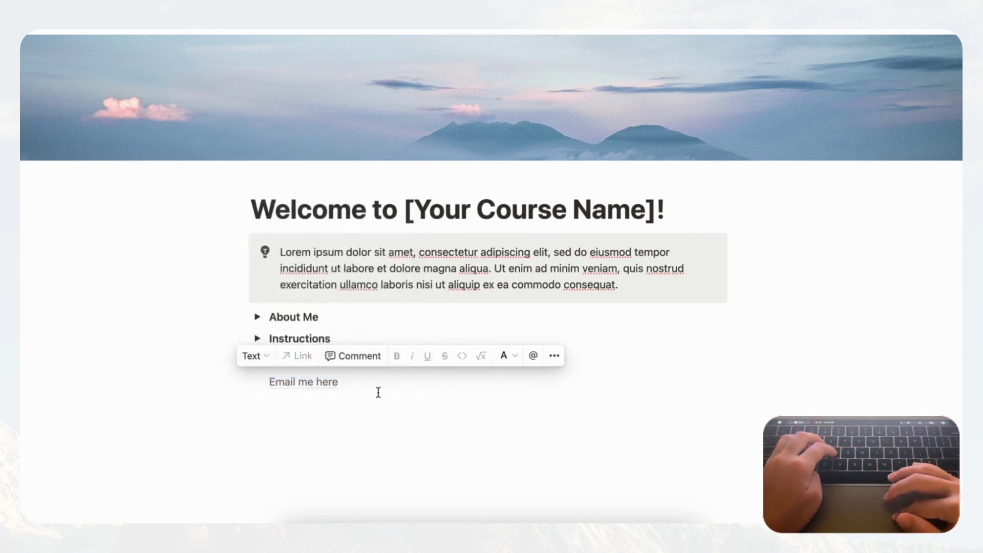
mouse_move(337, 385)
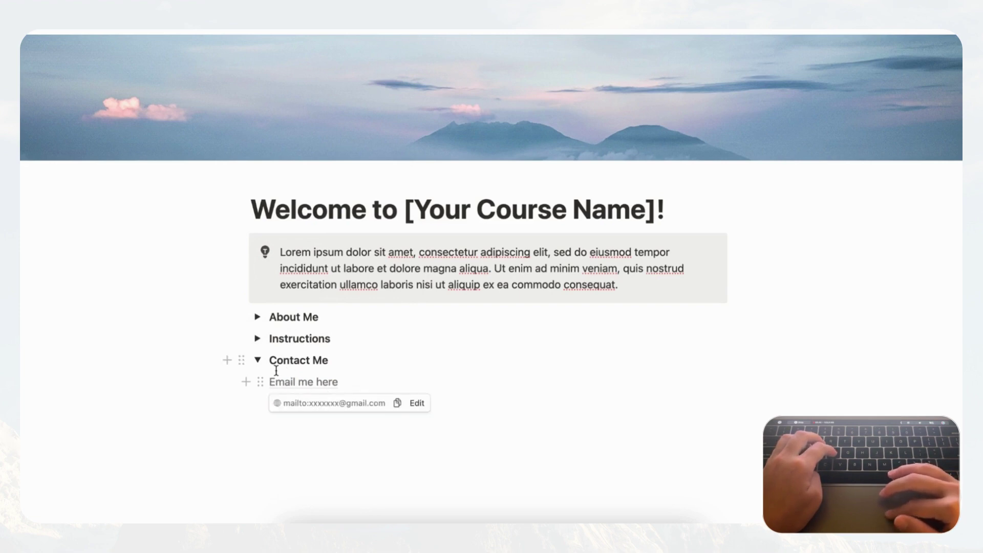
left_click(258, 362)
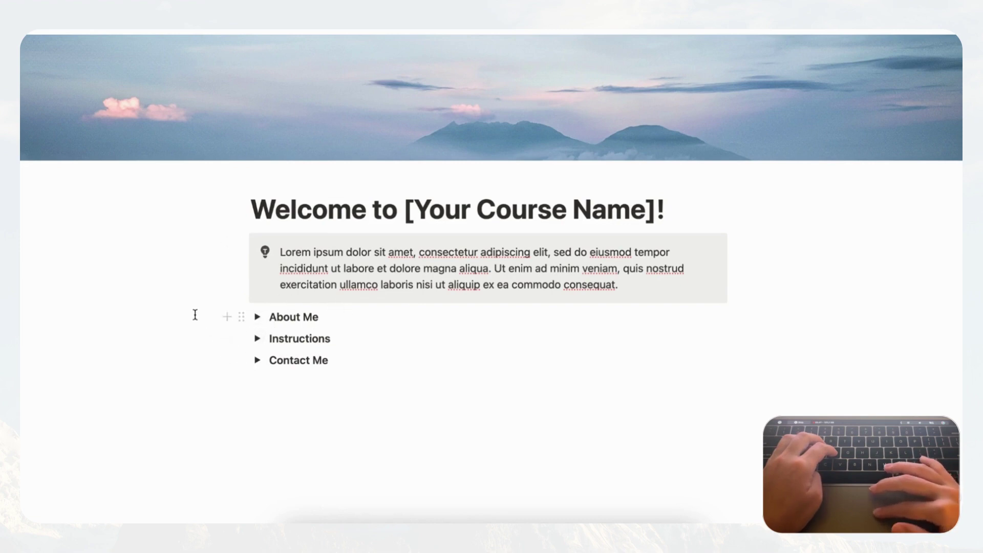
- Move the About Me, Instructions and Contact Me toggles together into the callout, beneath its Lorem ipsum text
left_click_drag(195, 314, 256, 359)
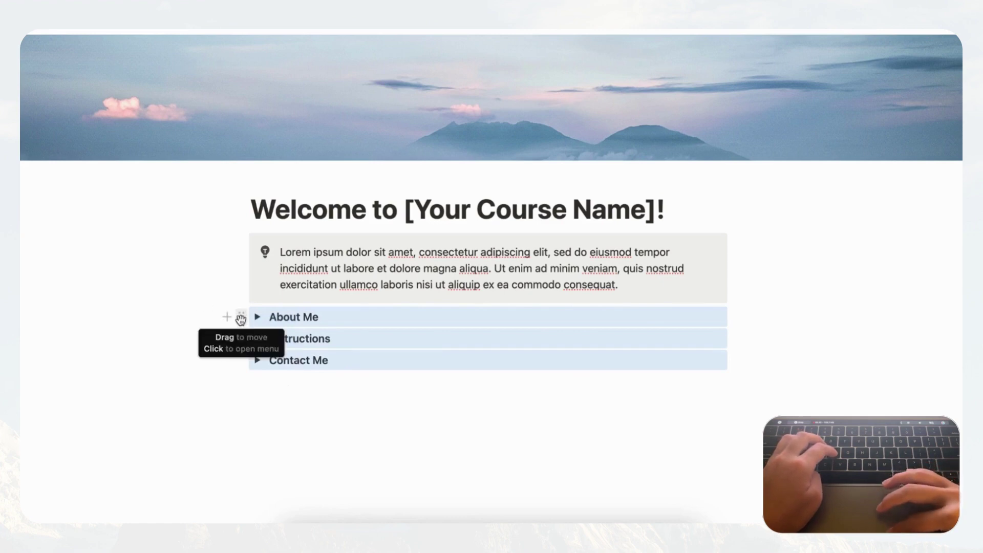
left_click_drag(241, 318, 357, 290)
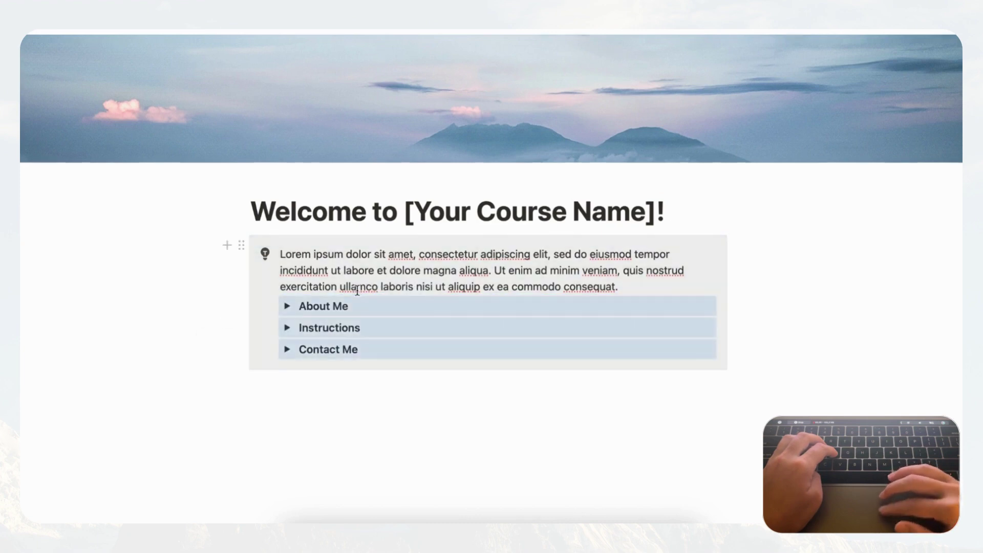
left_click(633, 283)
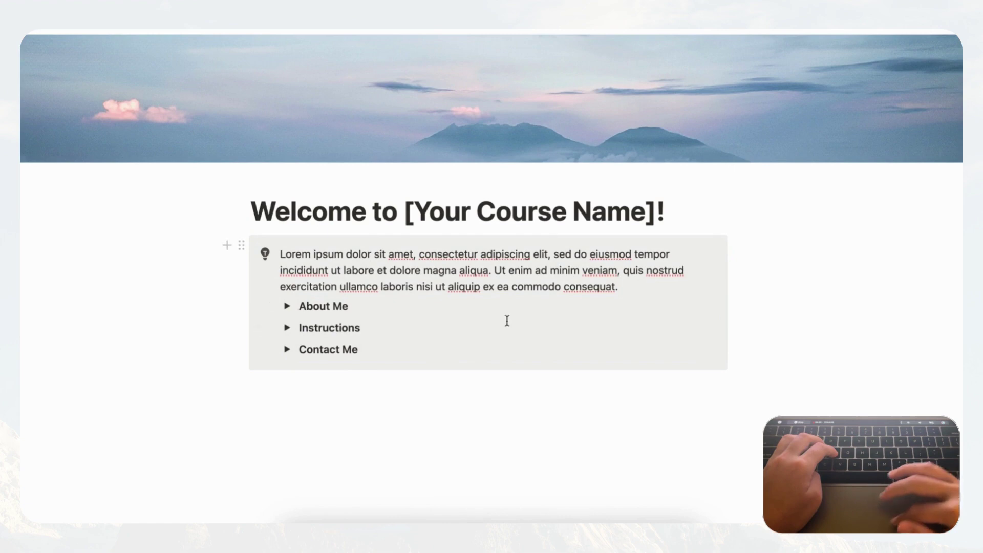
- Expand and collapse the About Me, Instructions and Contact Me toggles in turn to check their contents
left_click(287, 306)
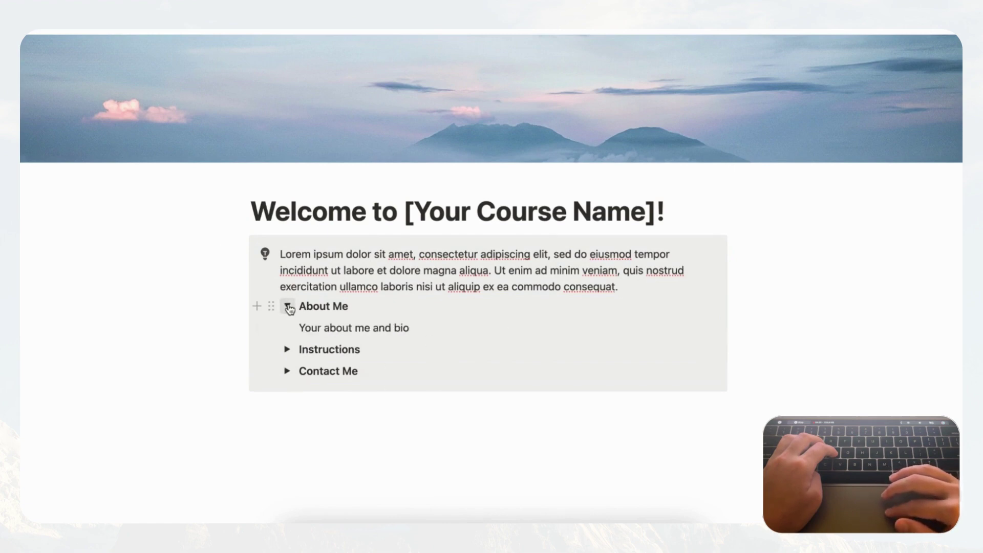
left_click(287, 306)
left_click(288, 328)
left_click(288, 328)
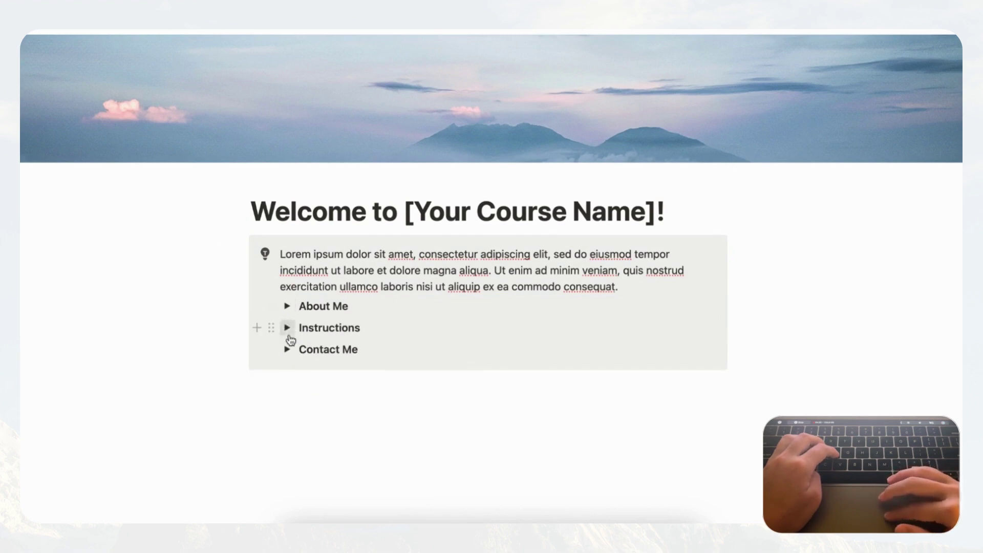
left_click(288, 349)
left_click(288, 350)
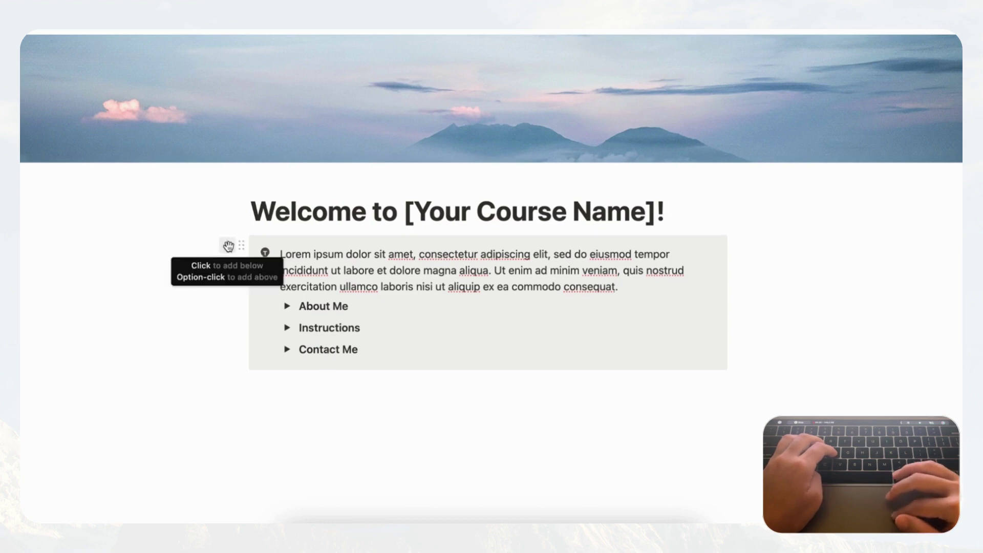
- Insert a callout below the introductory callout and give it the default background
left_click(229, 247)
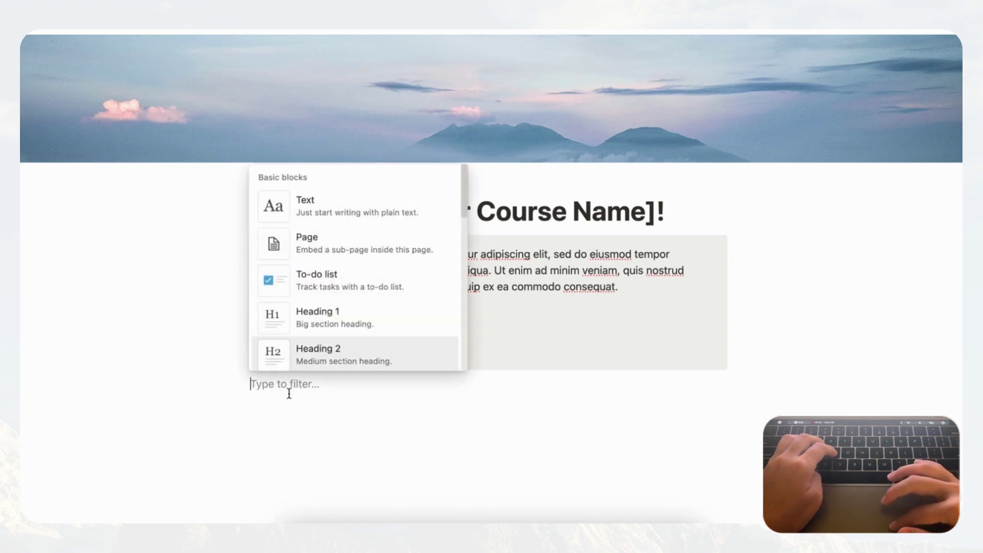
left_click(280, 391)
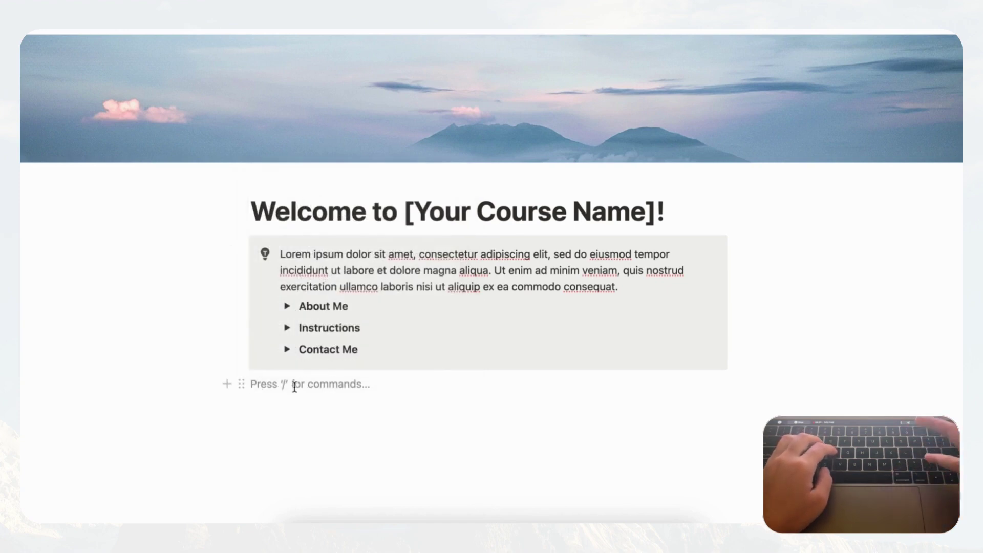
type("/call")
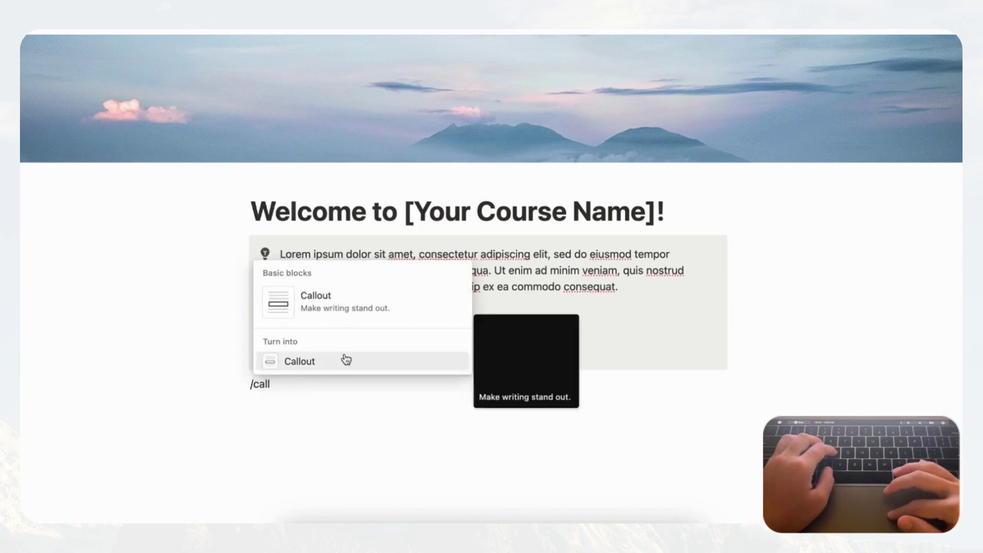
left_click(333, 305)
scroll(241, 341, "down", 1)
left_click(242, 340)
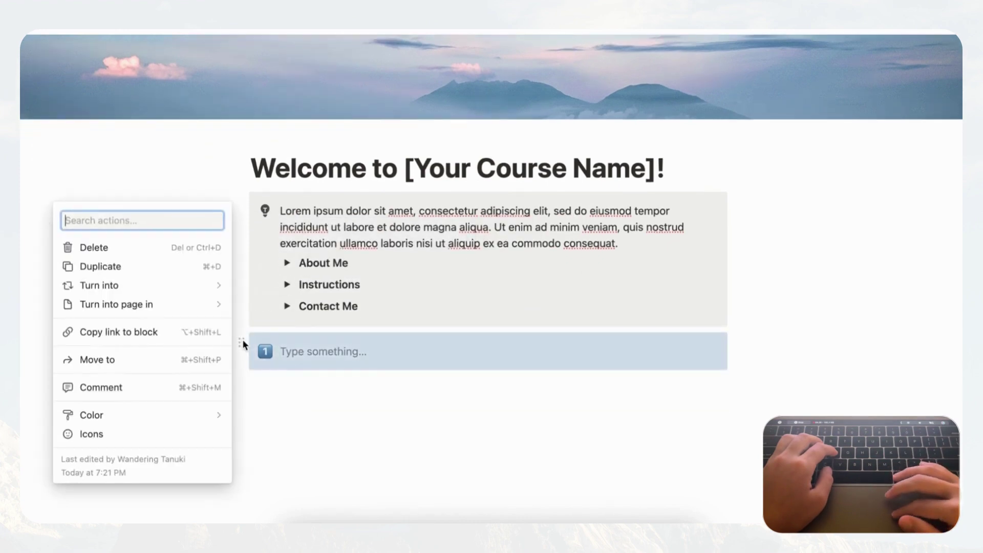
mouse_move(170, 419)
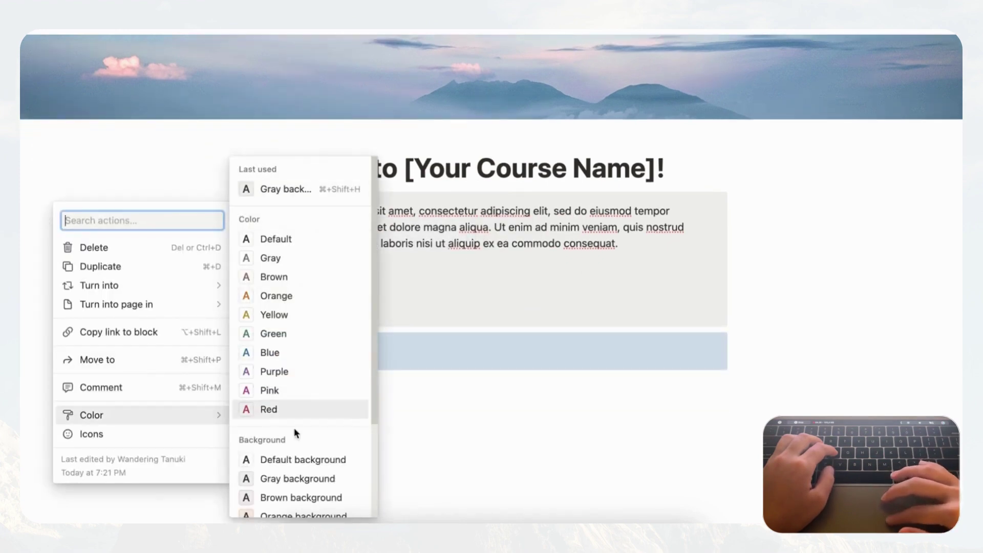
left_click(308, 459)
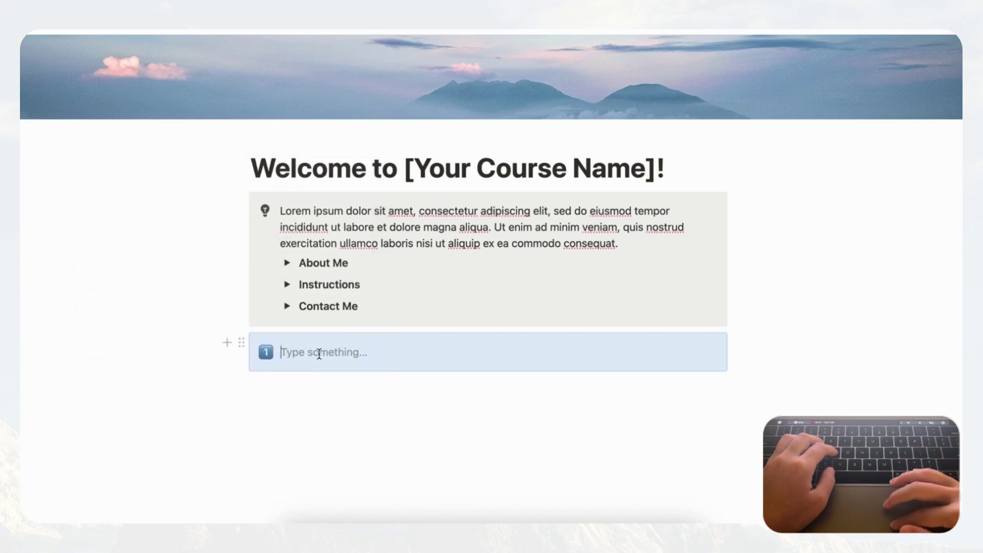
- Replace the new callout's icon with the dark circled right-pointing arrow, filtering the icons by "arrow"
left_click(265, 352)
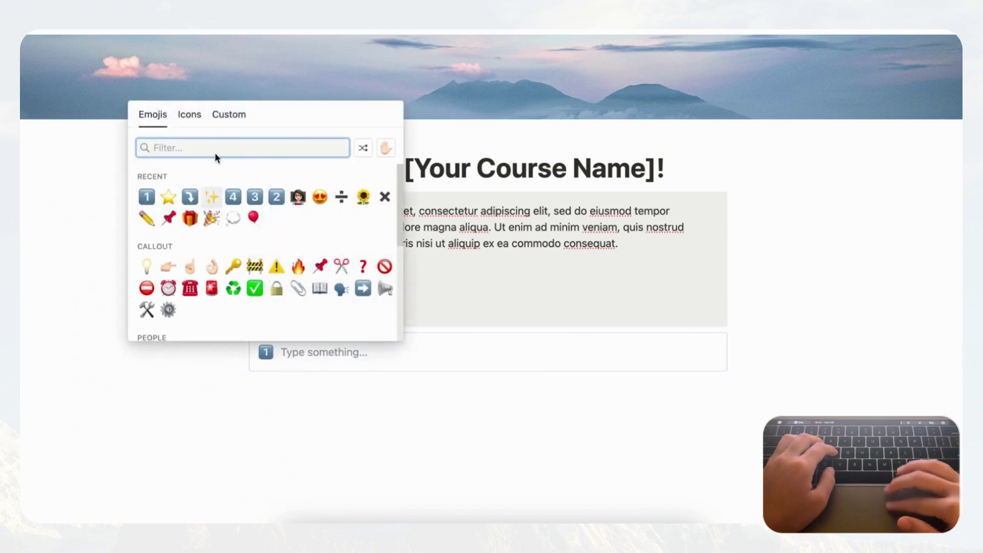
left_click(188, 115)
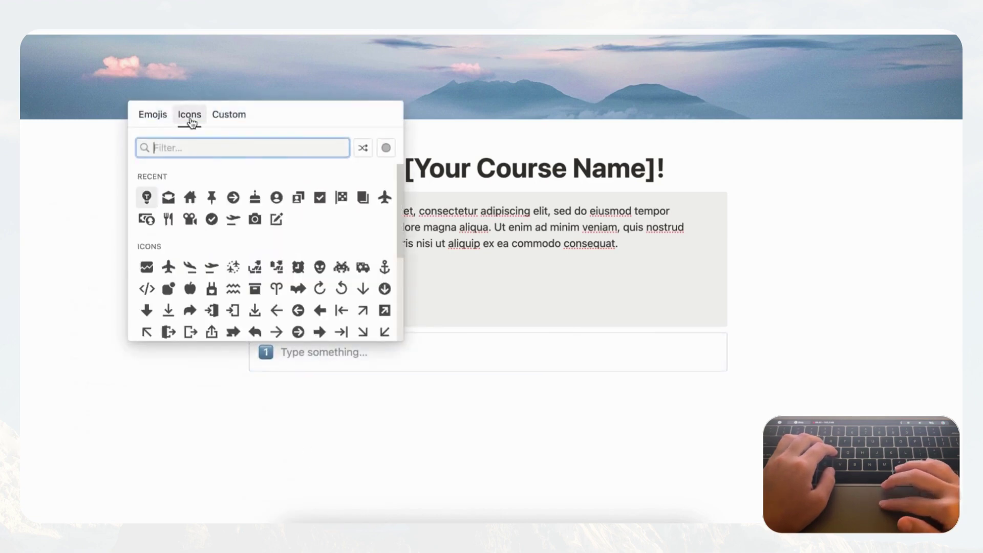
type("arrow")
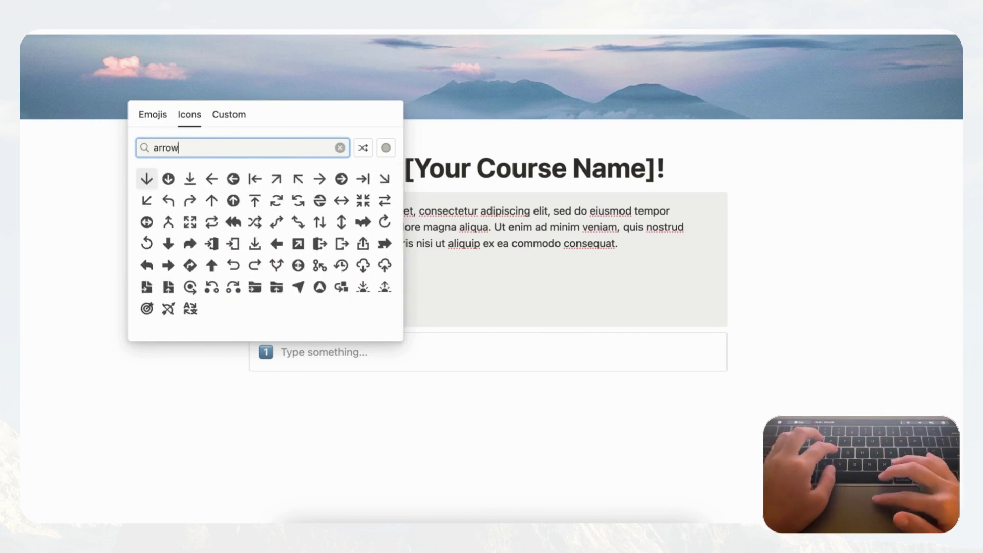
mouse_move(343, 183)
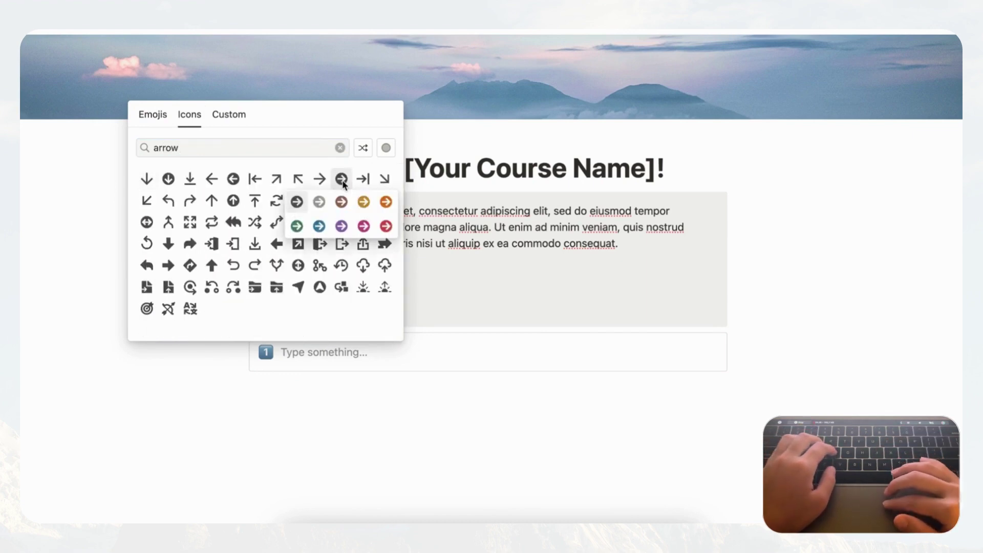
left_click(297, 202)
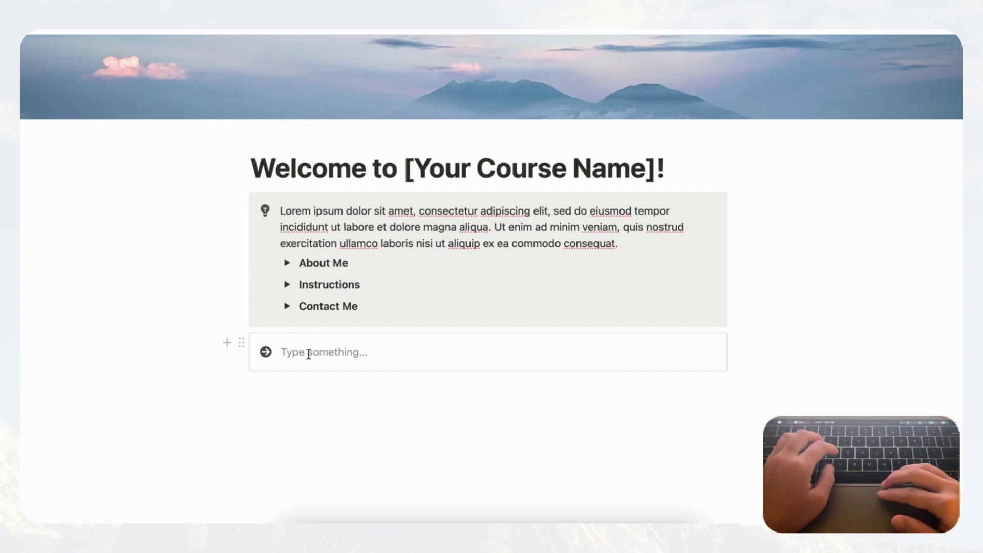
- Enter "Module 1" as the new callout's text and make it bold
type("Module 1")
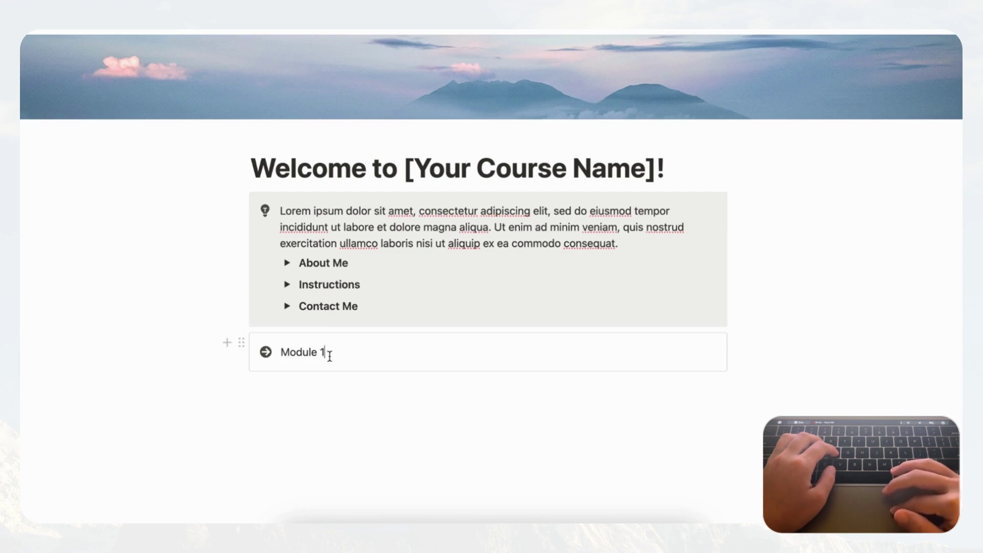
left_click_drag(330, 352, 278, 353)
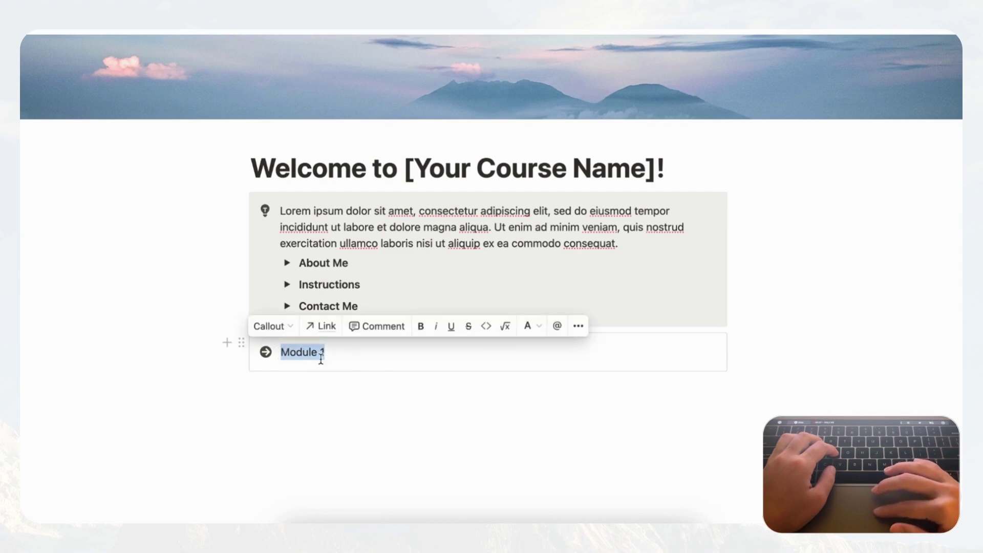
left_click(421, 327)
left_click(341, 350)
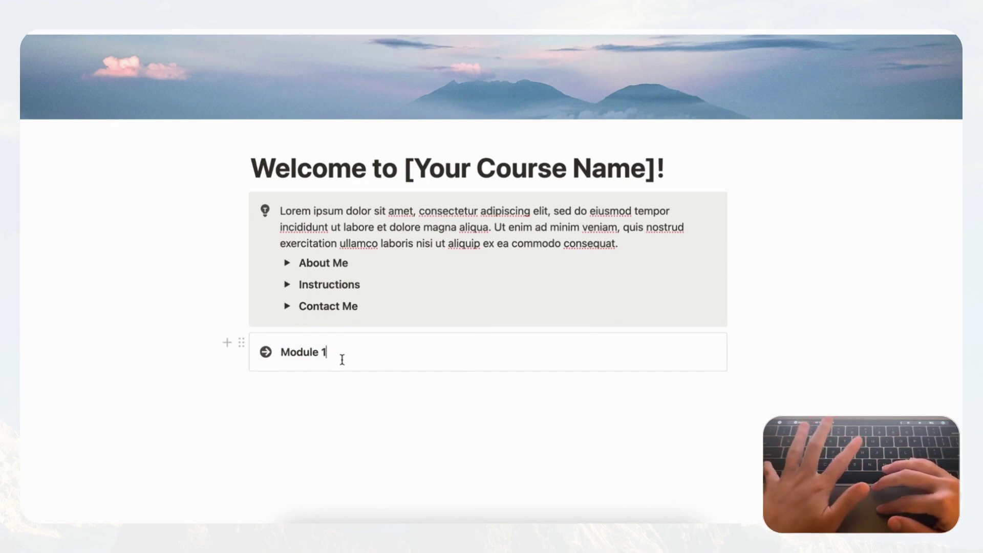
- Embed a sub-page on a new line under Module 1 in the callout and title it "1. Lesson Name"
key("Return")
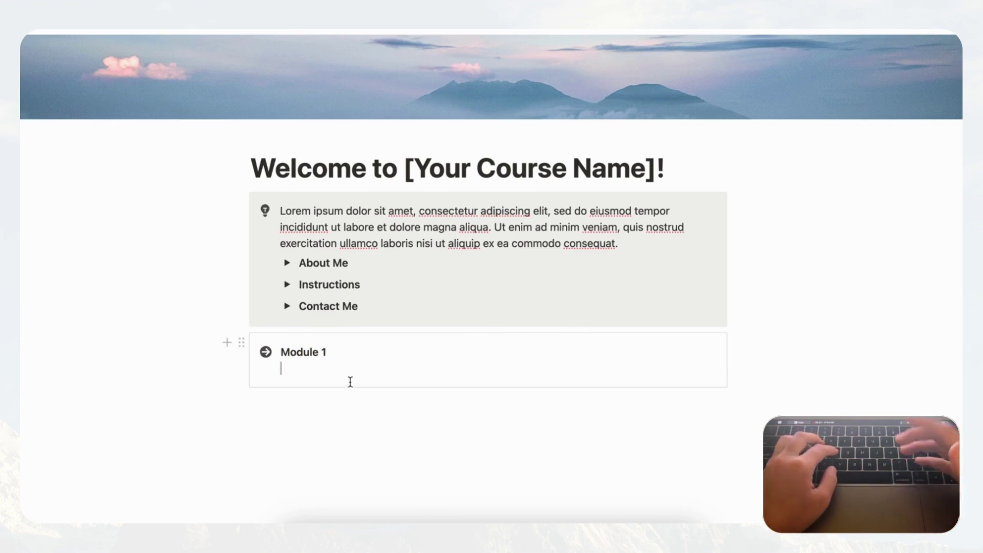
type("/page")
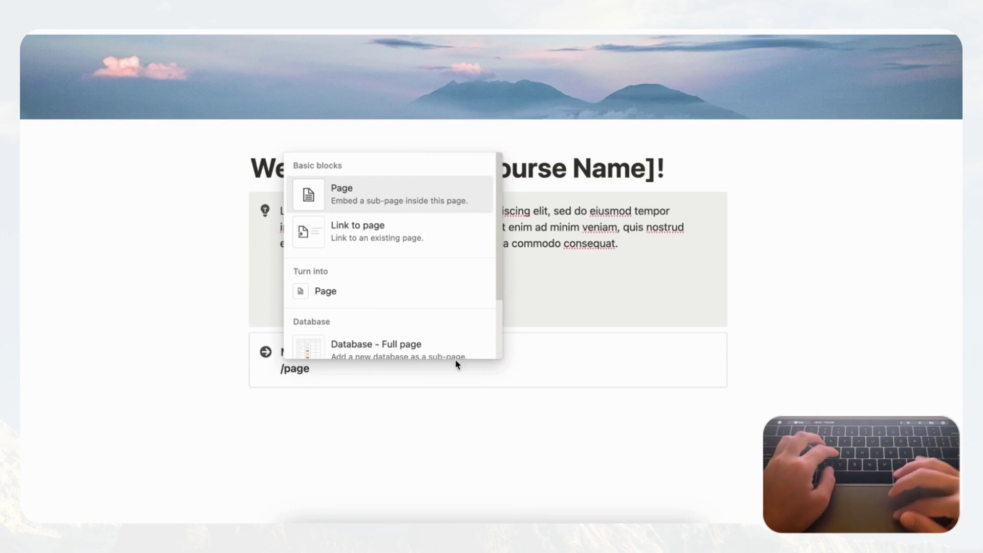
left_click(392, 197)
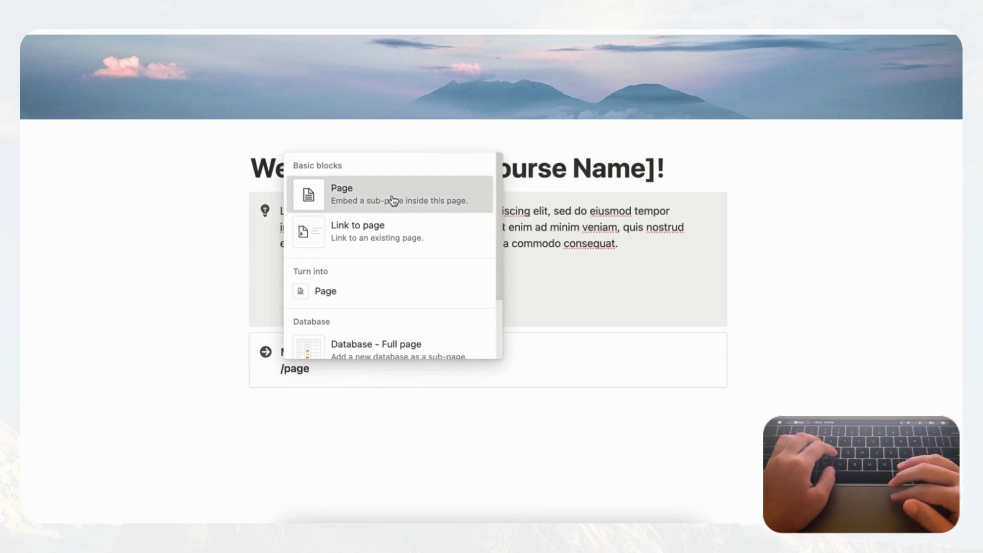
key("Up")
key("Up")
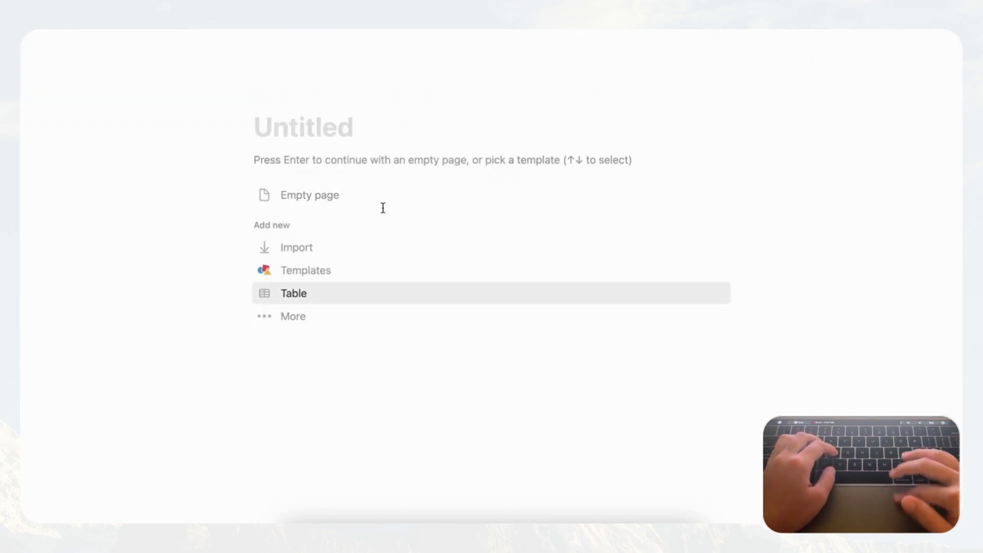
type("1")
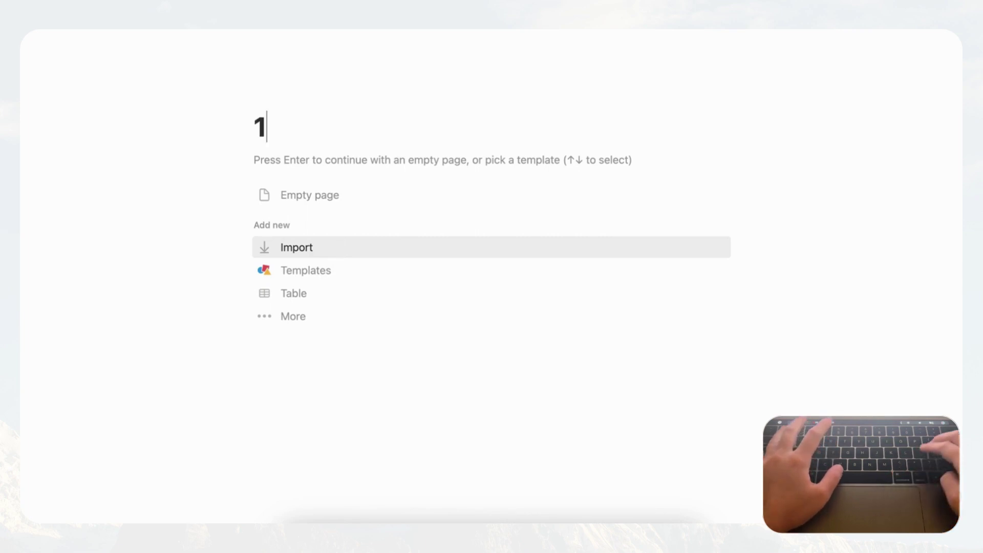
type(". ")
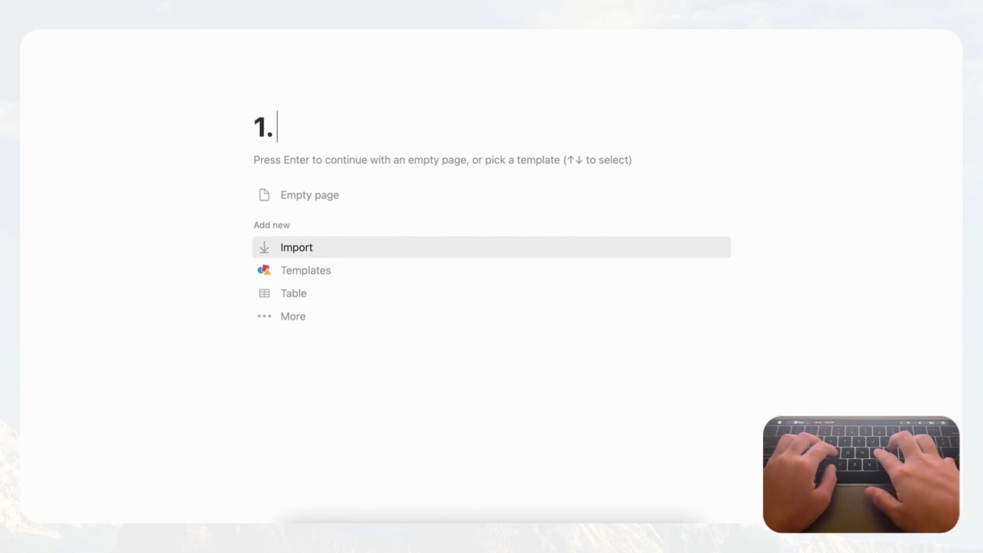
type("Lesson Name")
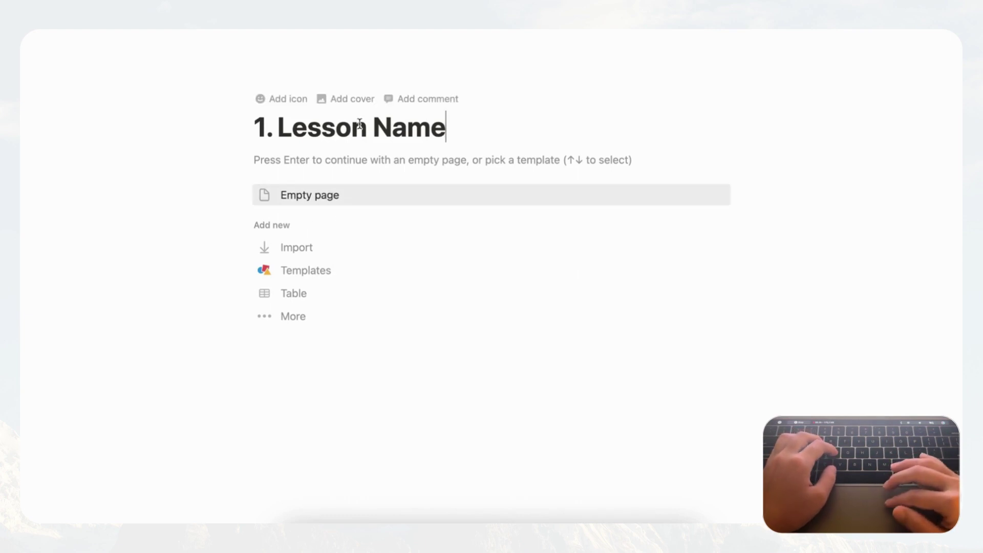
- Give the lesson page a dark pushpin icon and continue with an empty page
left_click(285, 100)
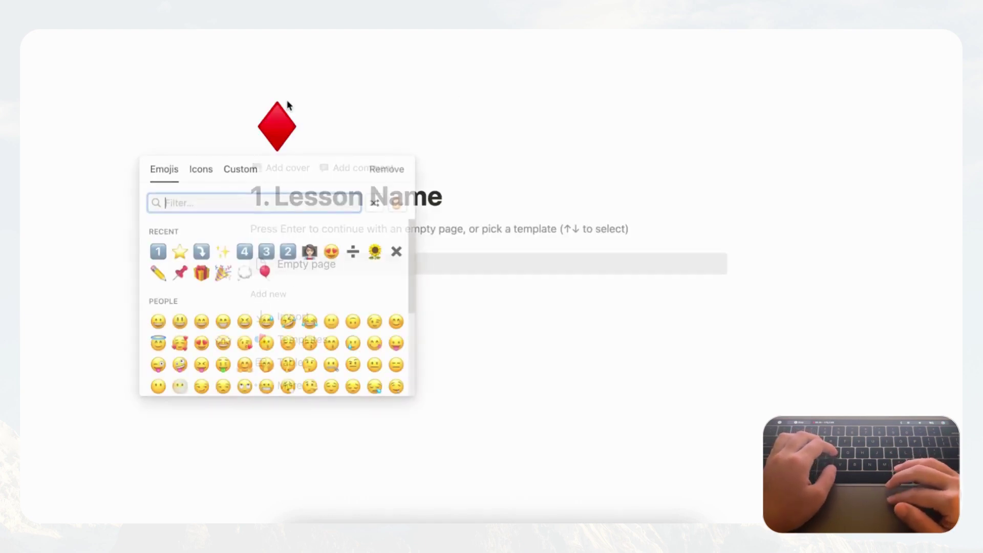
left_click(202, 168)
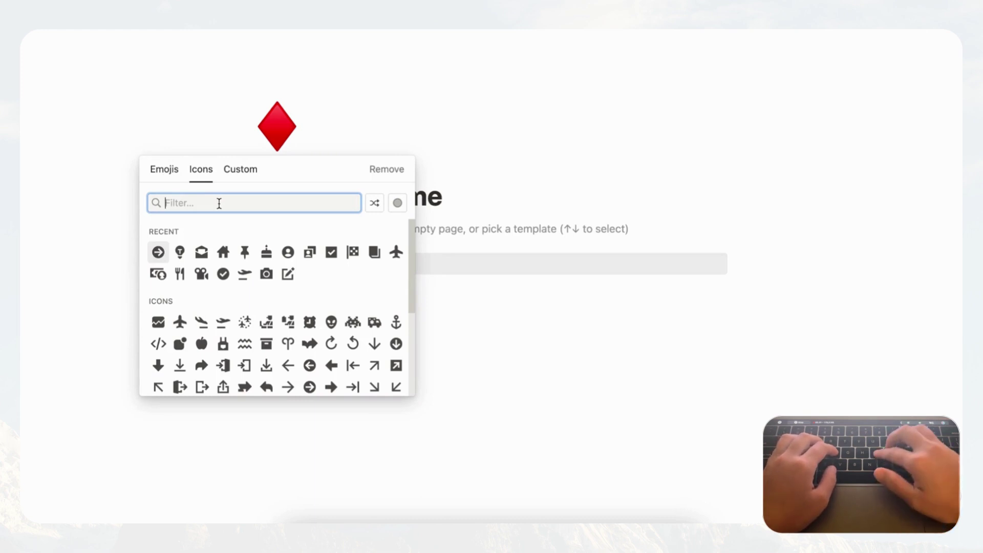
left_click(245, 252)
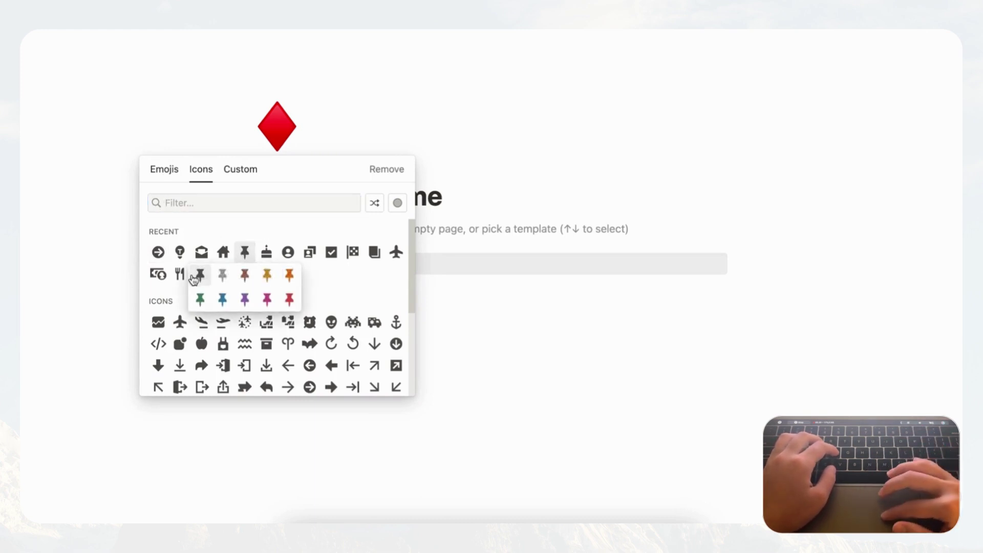
left_click(201, 273)
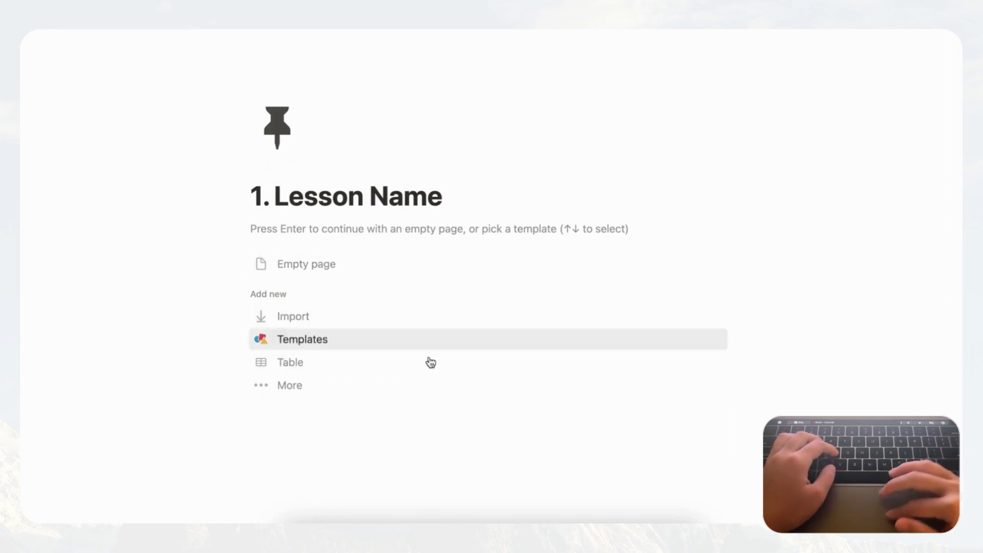
key("Return")
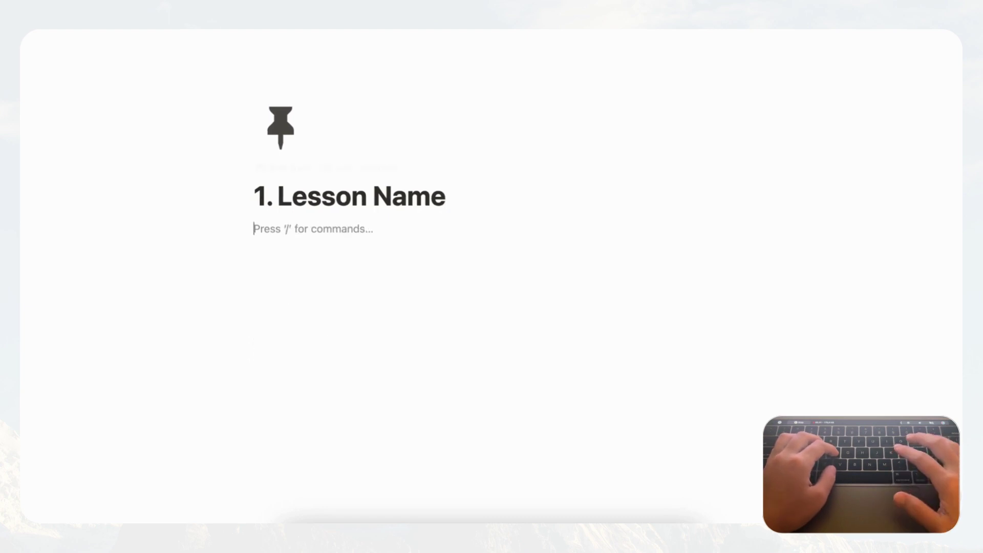
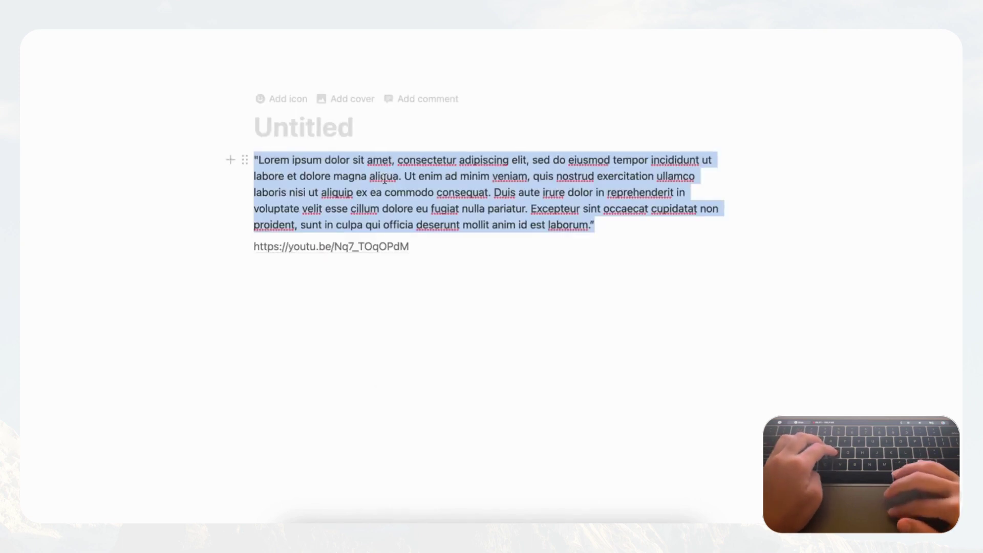
left_click_drag(424, 248, 270, 250)
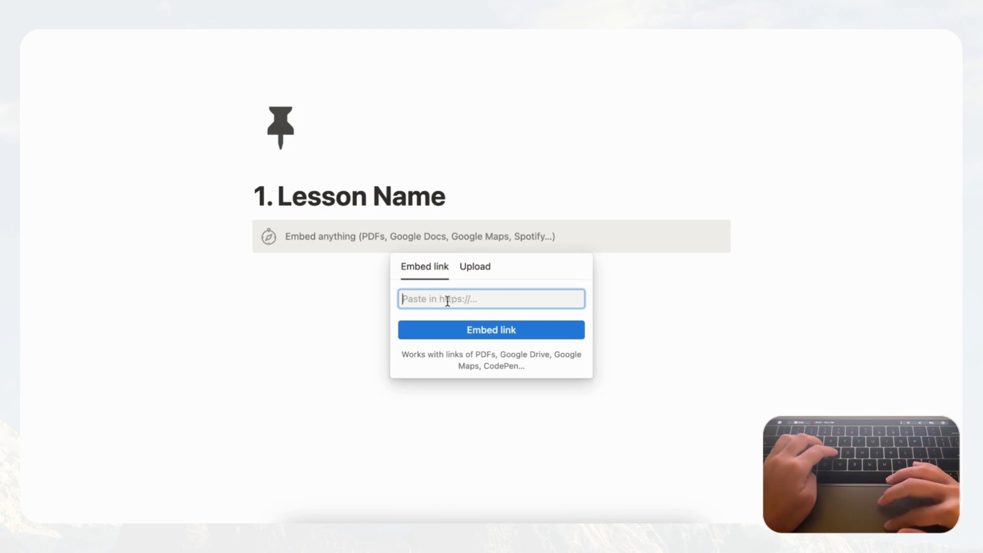
type("https://youtu.be/Nj7_TOaGPVM")
left_click(476, 330)
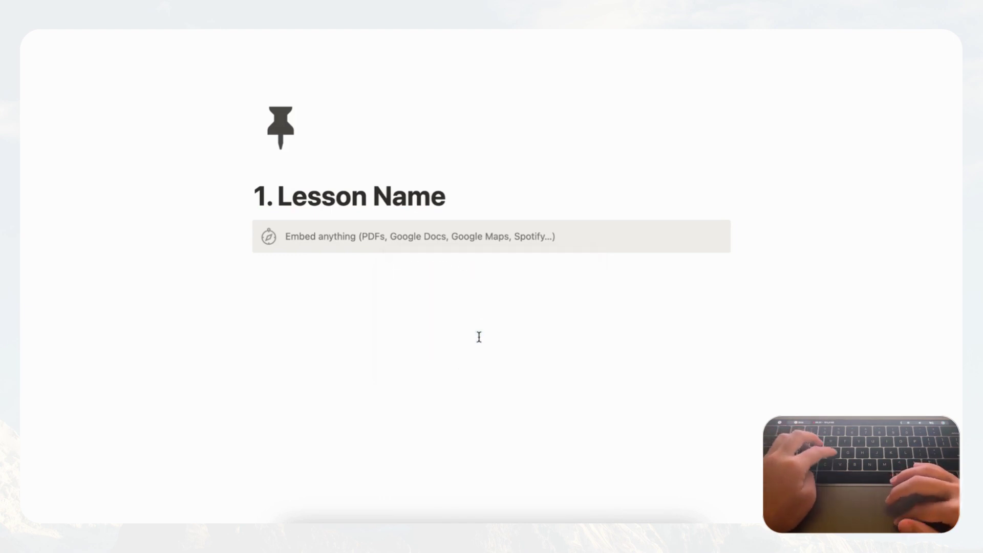
scroll(495, 240, "down", 5)
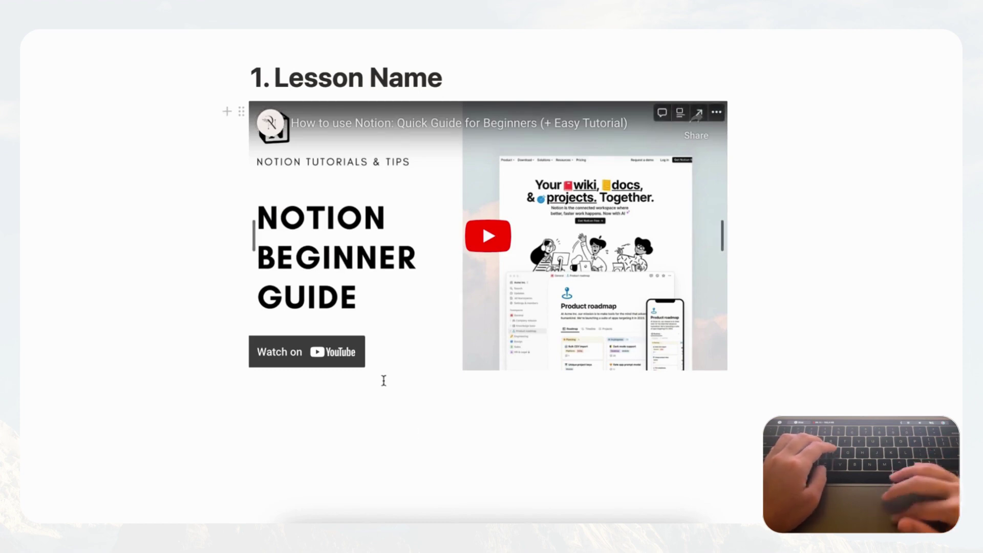
- Add the text "Questions" below the video, leaving a blank line between them, and turn it into a Heading 3
left_click(297, 397)
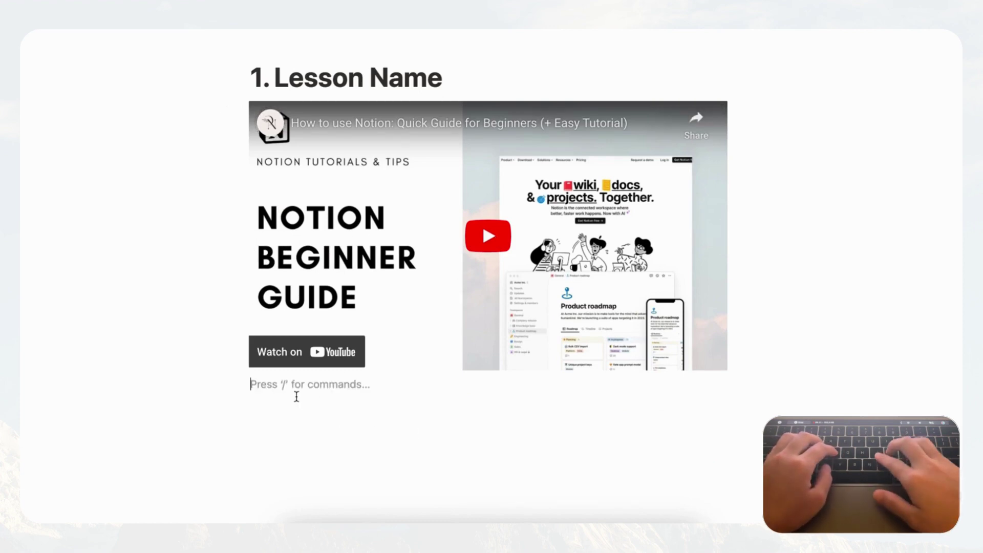
key("Return")
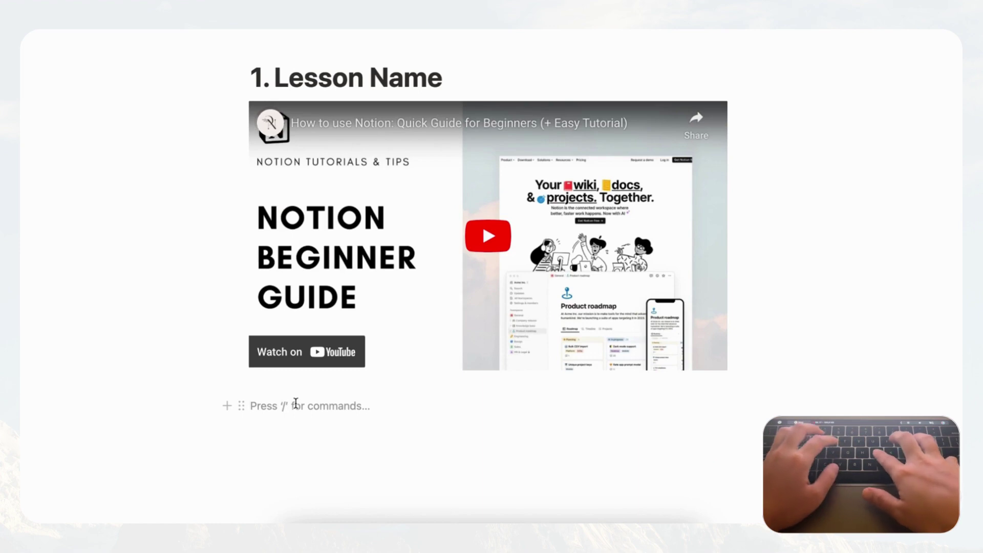
type("Questions")
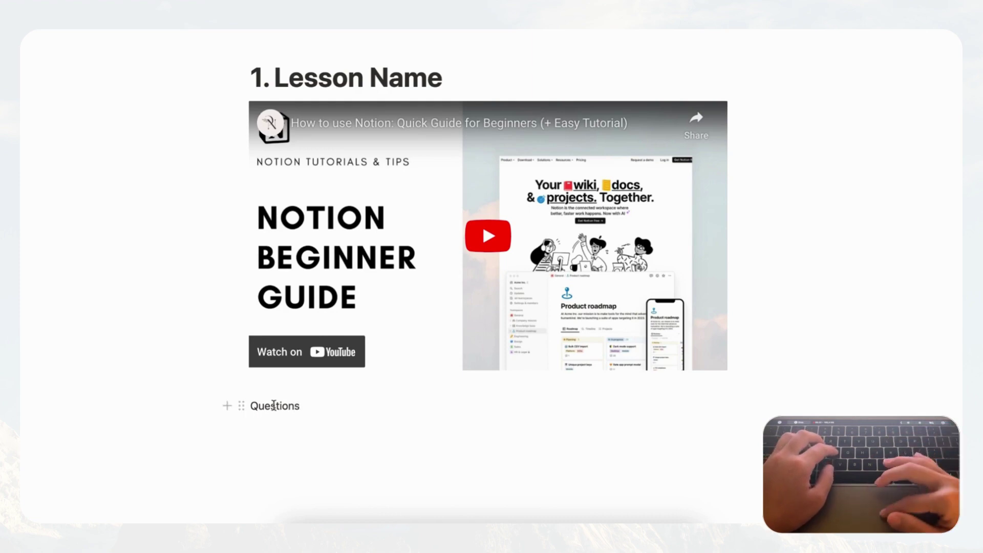
left_click(242, 406)
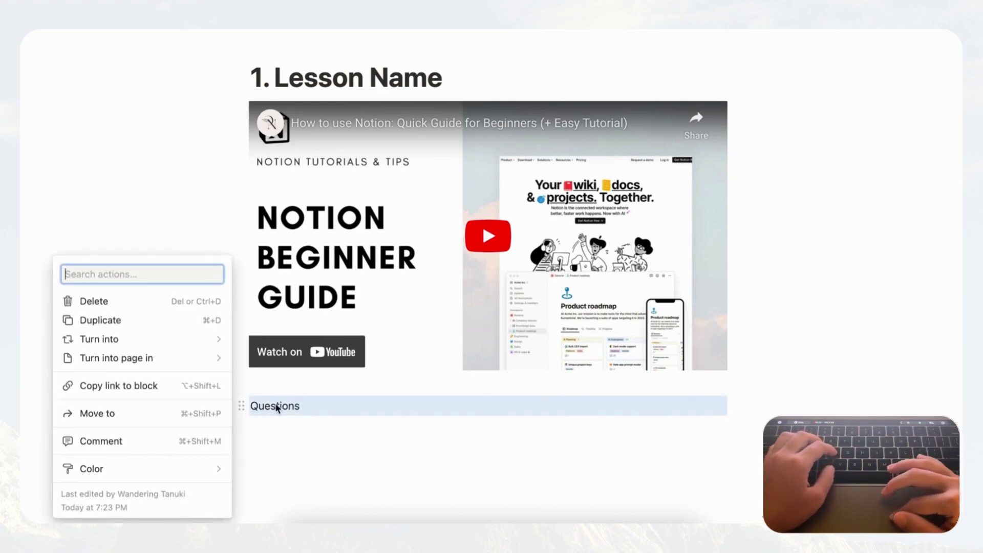
mouse_move(207, 340)
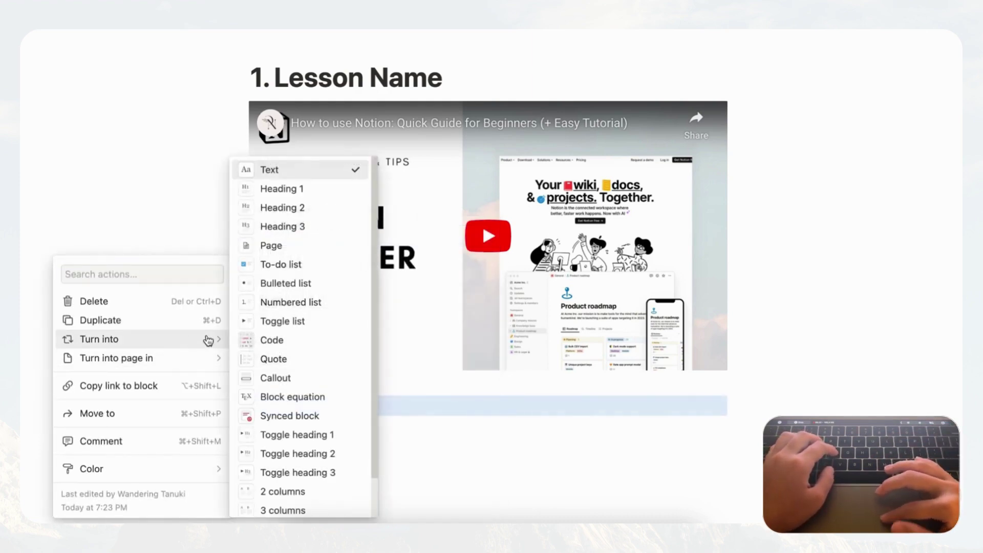
left_click(298, 229)
left_click(348, 412)
- Insert a divider directly under the Questions heading
key("Return")
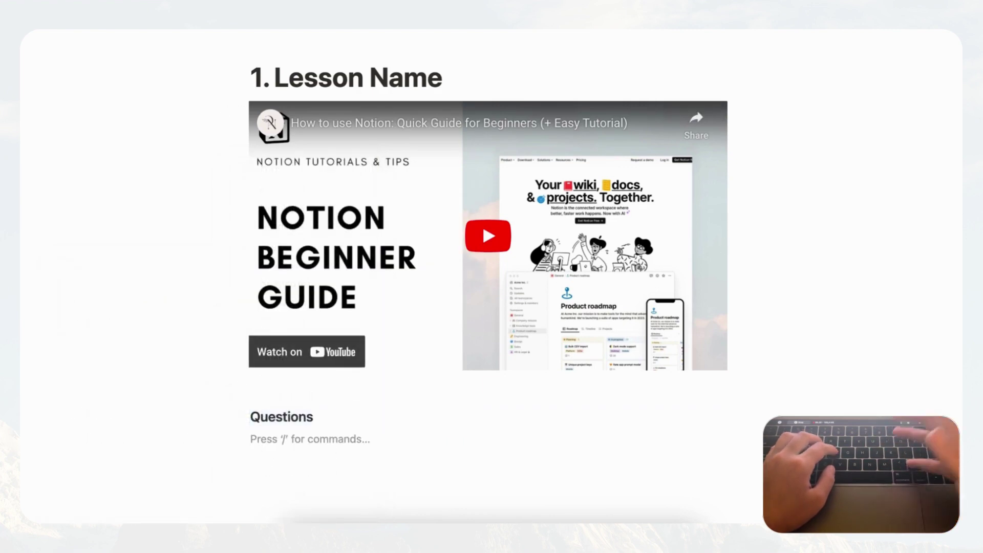
type("/divi")
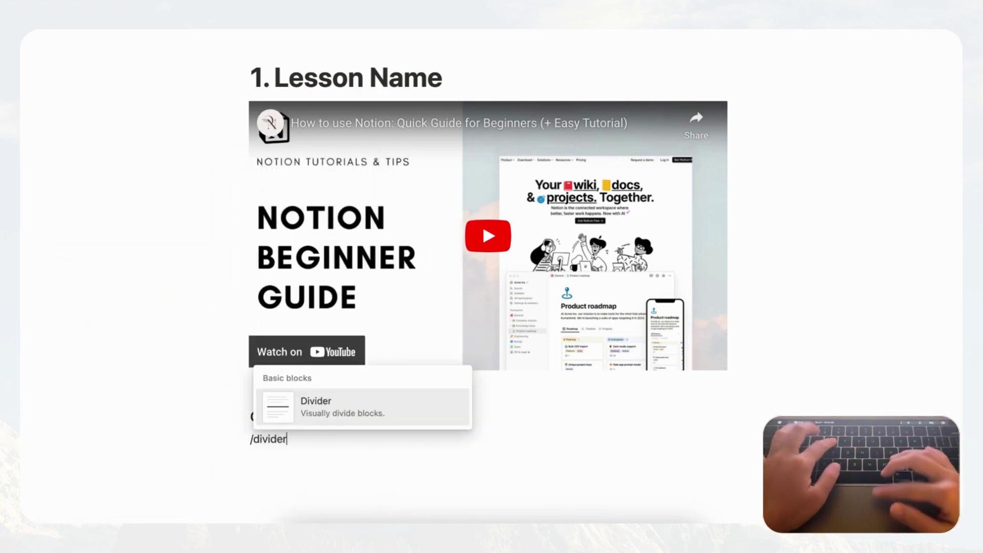
type("der")
key("Return")
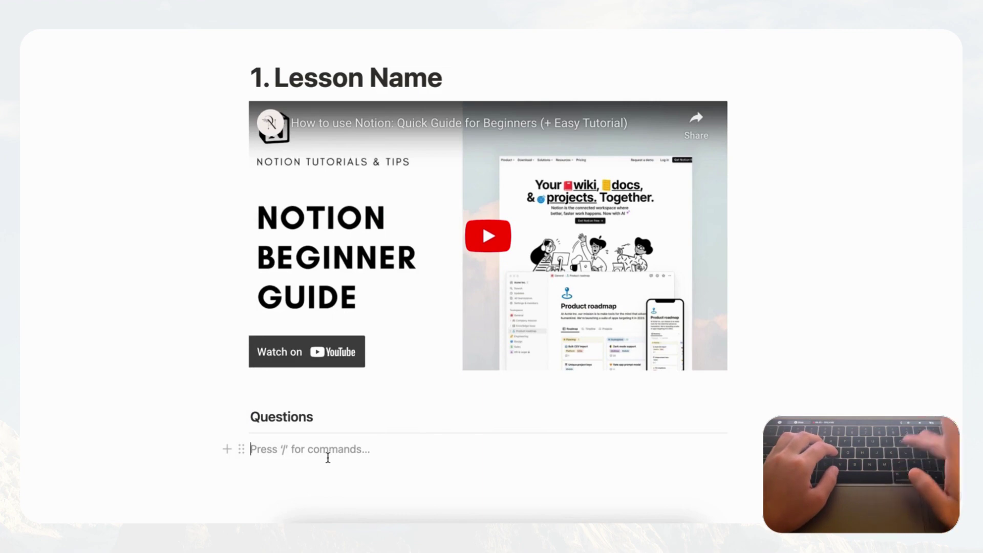
- Create a bulleted list with six empty items under the divider
type("-")
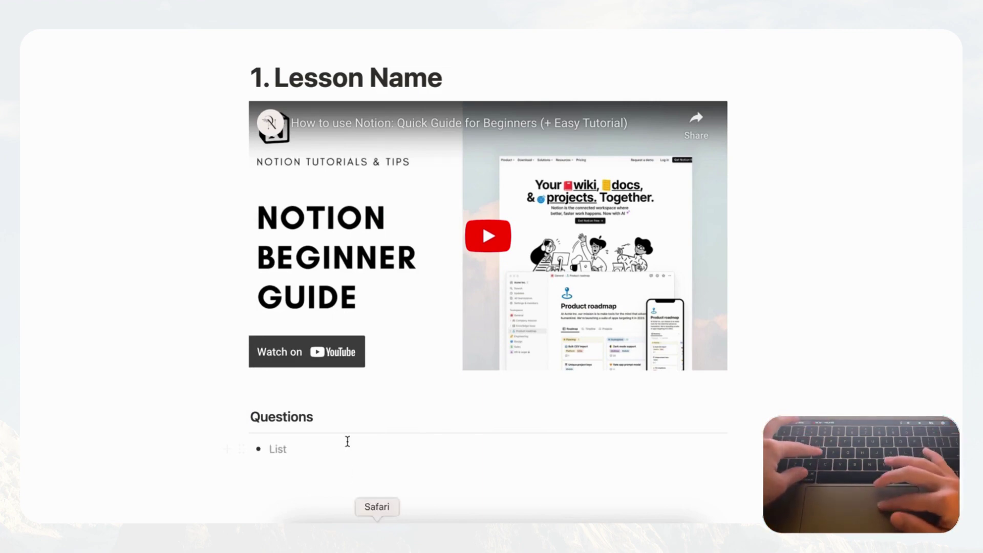
scroll(346, 467, "down", 3)
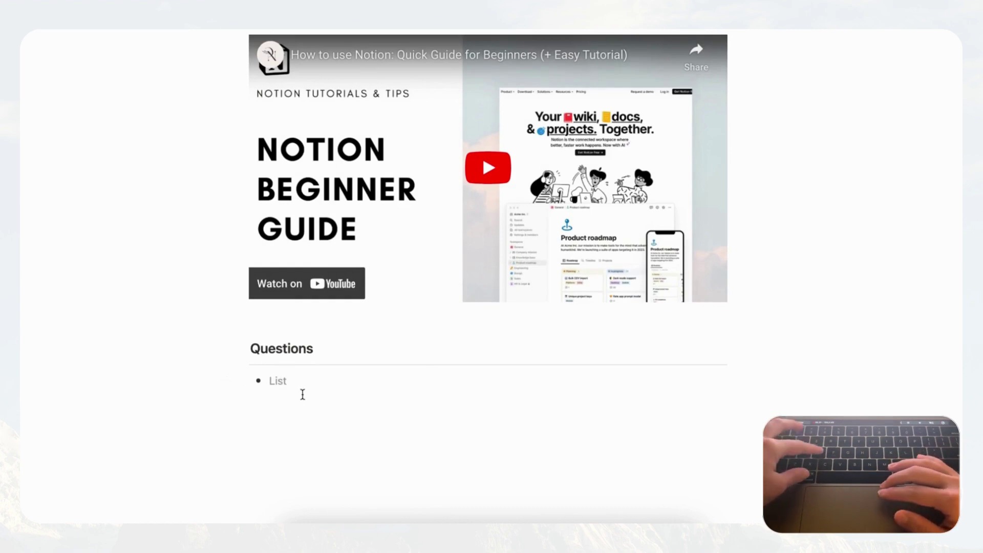
key("Return")
key("Return")
key("Return")
key("Return")
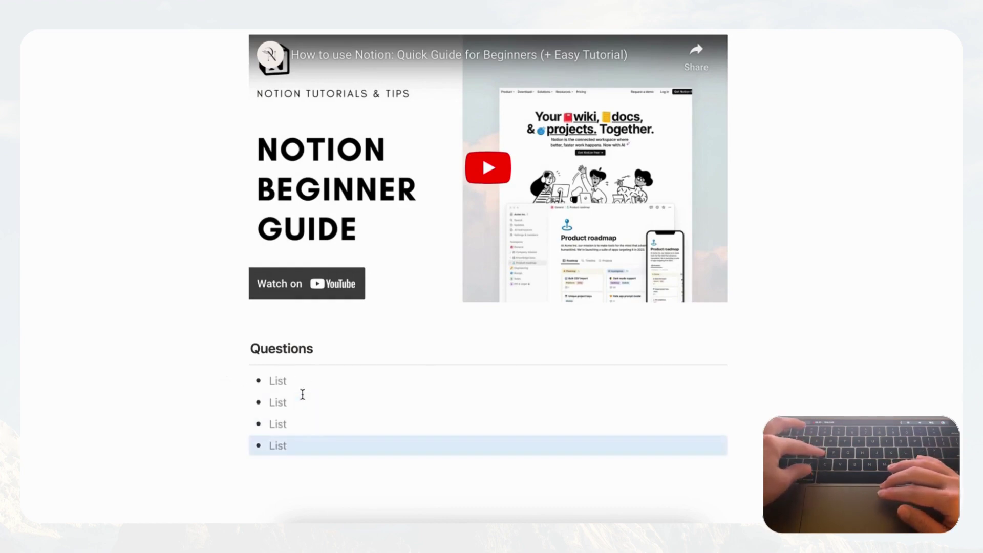
key("Return")
- Review the lesson page layout from the title and embedded video down to the Questions list
scroll(303, 395, "up", 6)
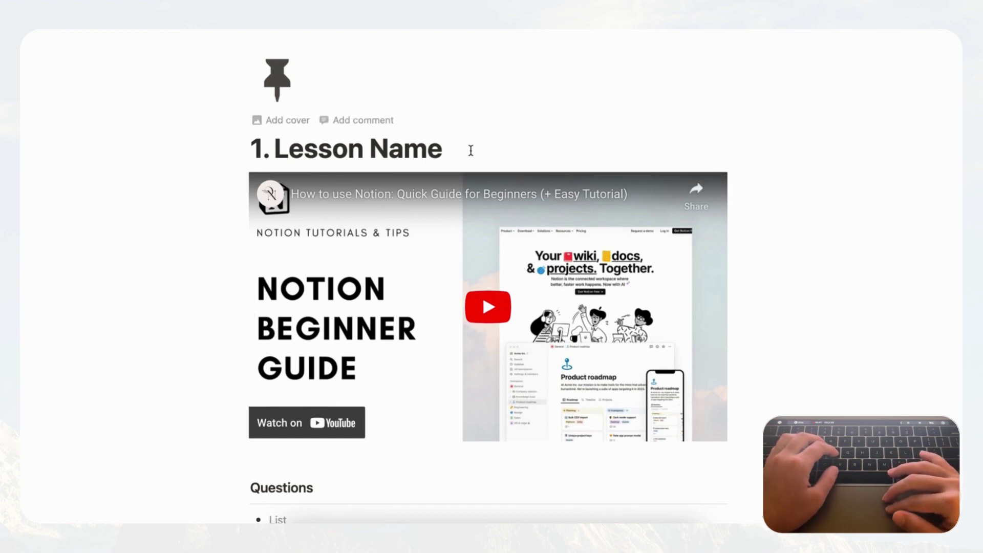
scroll(470, 150, "down", 1)
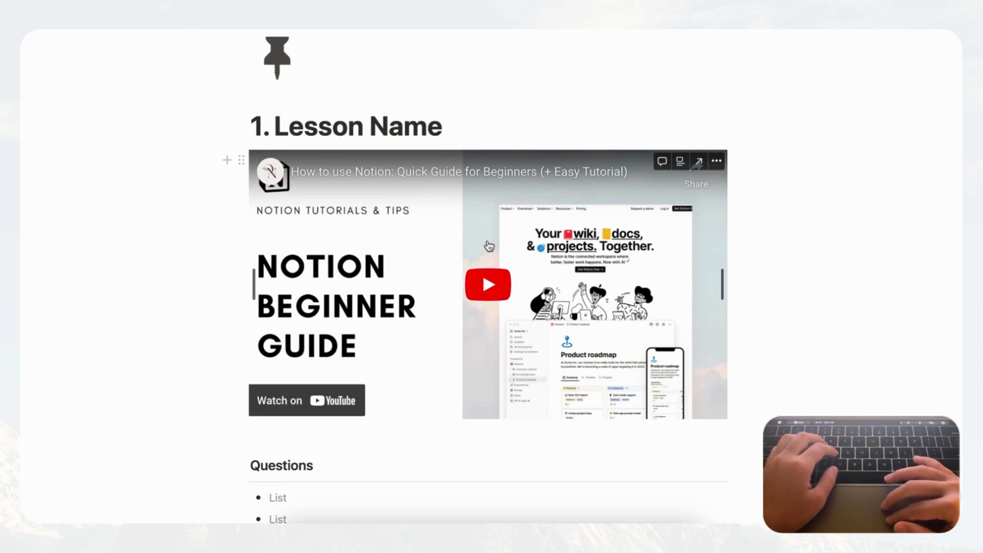
scroll(489, 246, "down", 1)
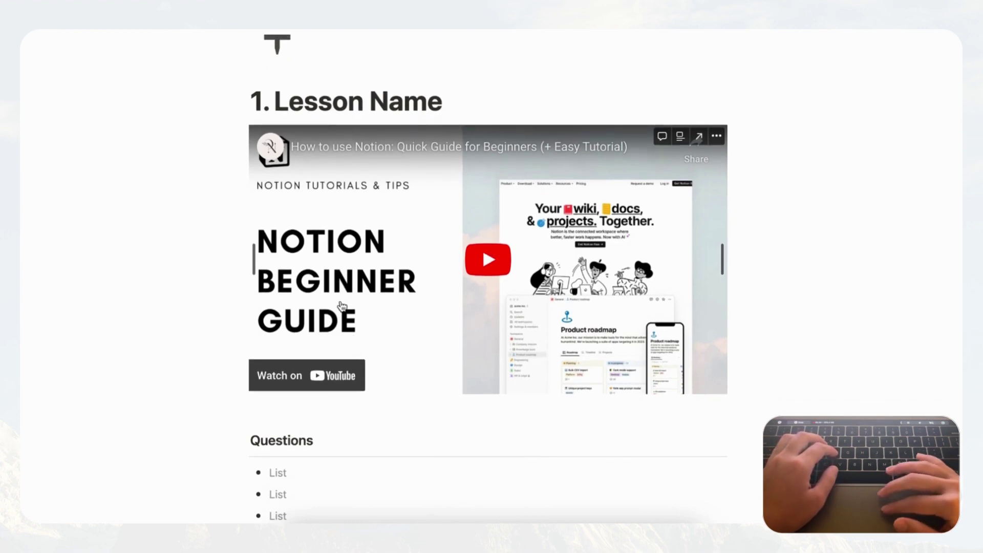
scroll(434, 348, "down", 1)
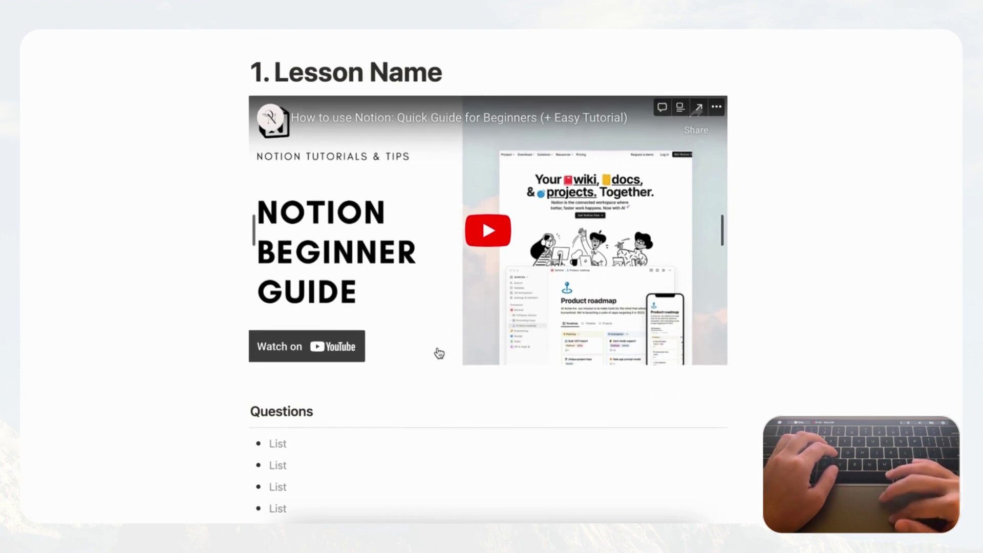
scroll(438, 351, "down", 4)
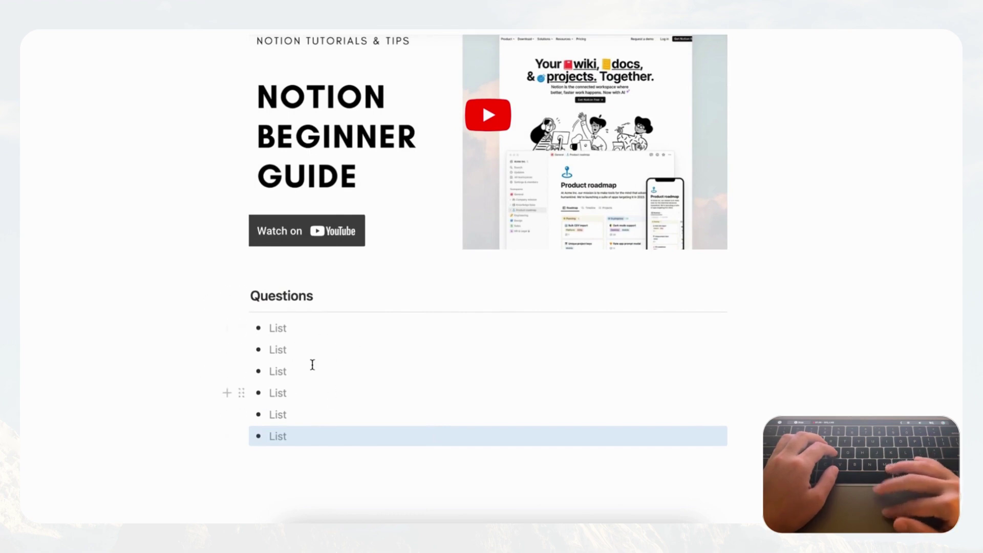
scroll(336, 343, "down", 3)
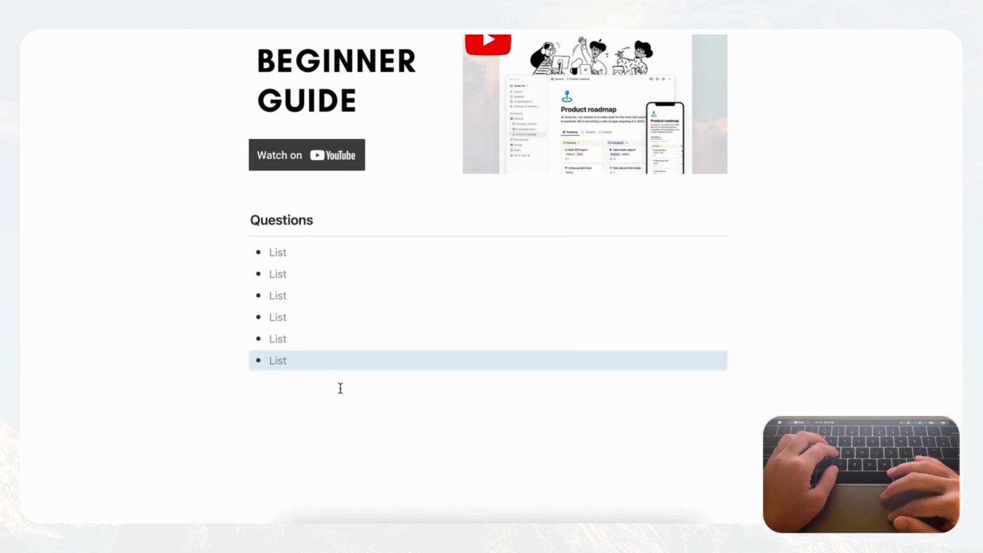
scroll(391, 164, "up", 10)
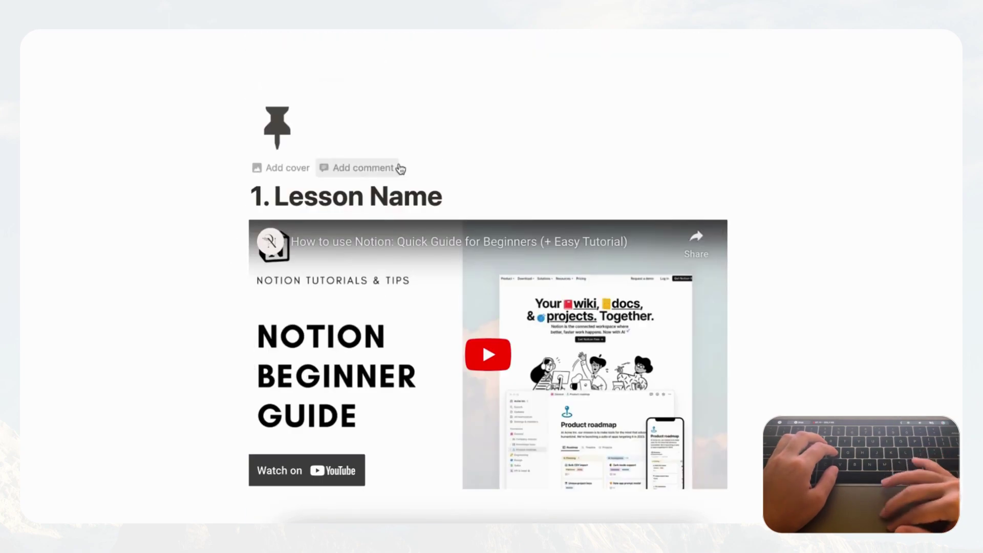
scroll(400, 168, "down", 10)
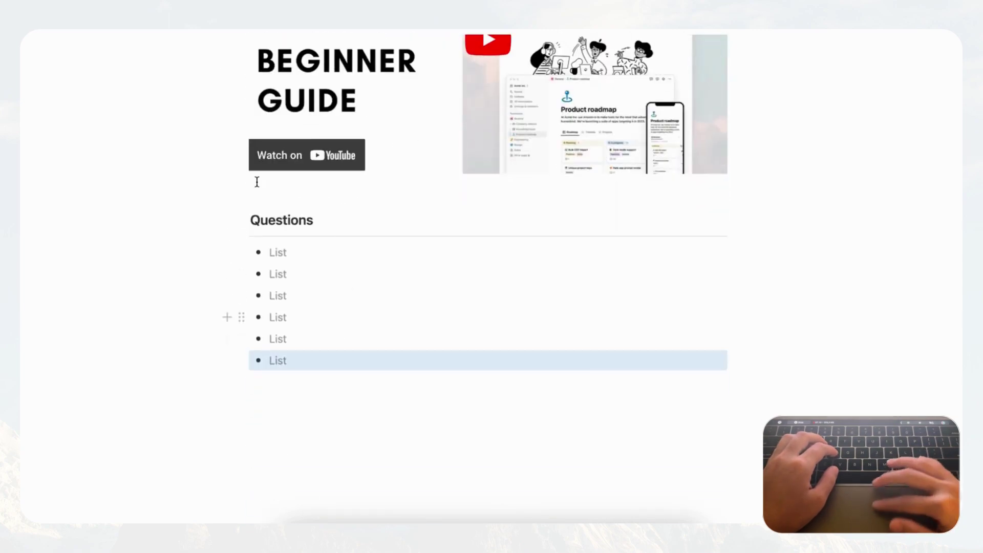
- Insert a button block below the Questions list after a blank line and give it an Open page action
left_click(255, 399)
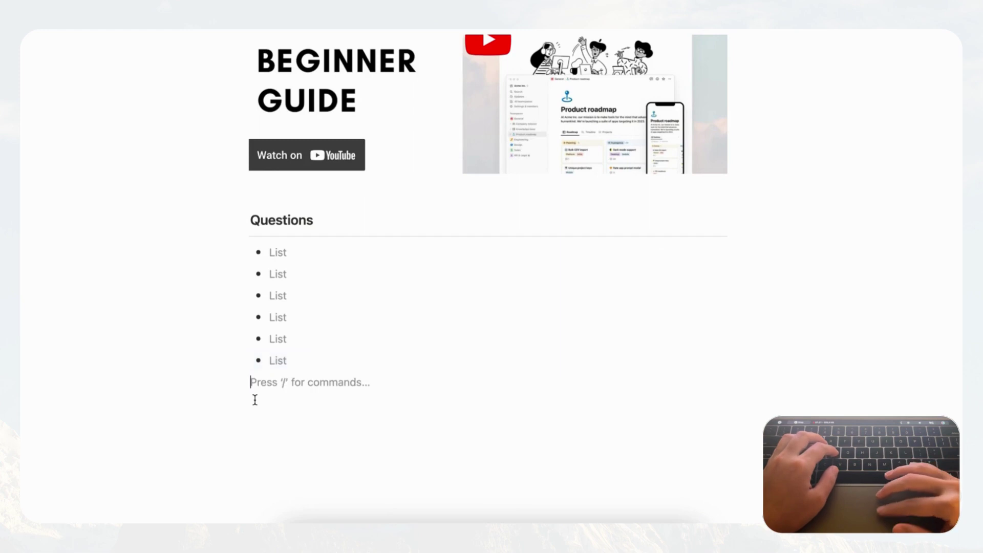
key("Return")
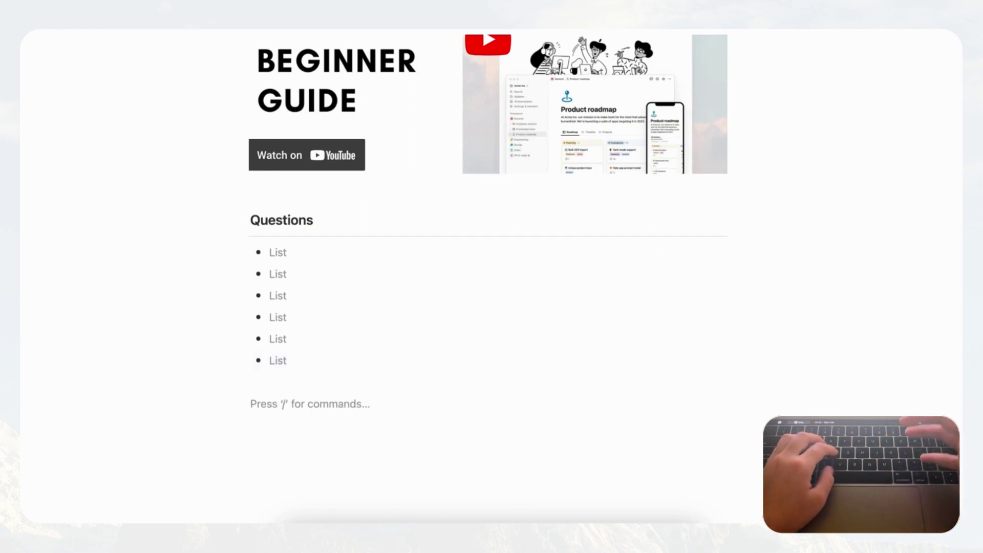
type("/button")
left_click(309, 373)
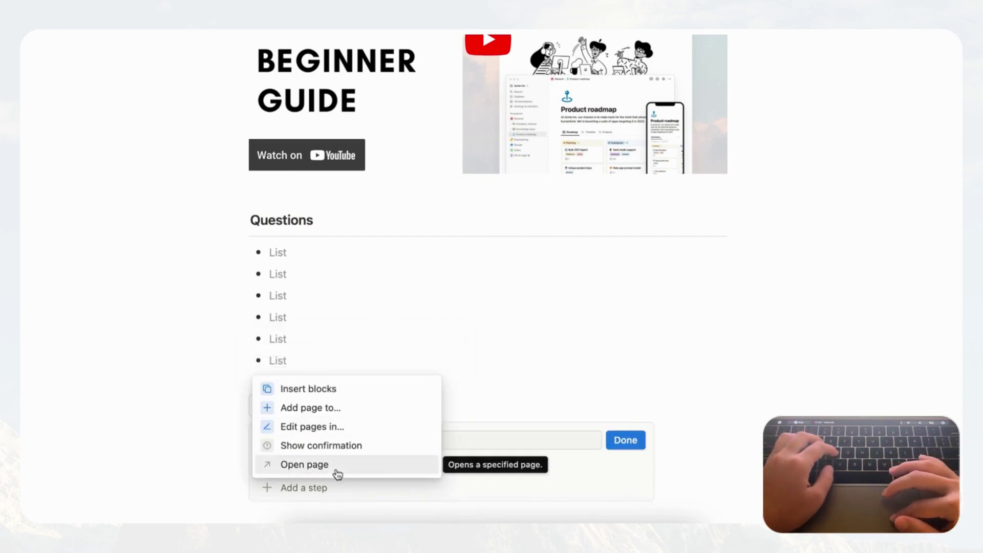
left_click(321, 466)
- Set the button to open the "Welcome to [Your Course Name]!" page as a full page
scroll(321, 464, "down", 3)
left_click(341, 348)
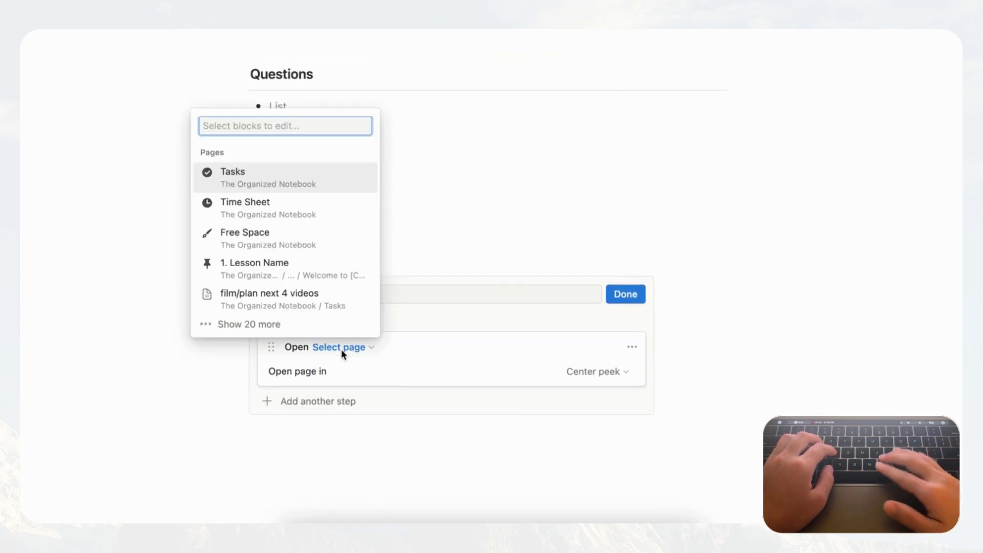
type("welco")
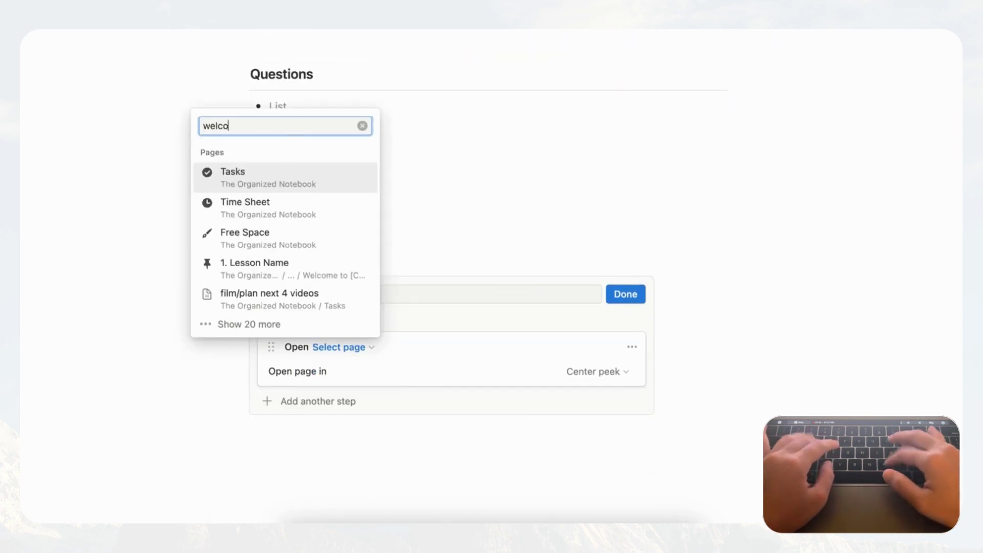
type("me")
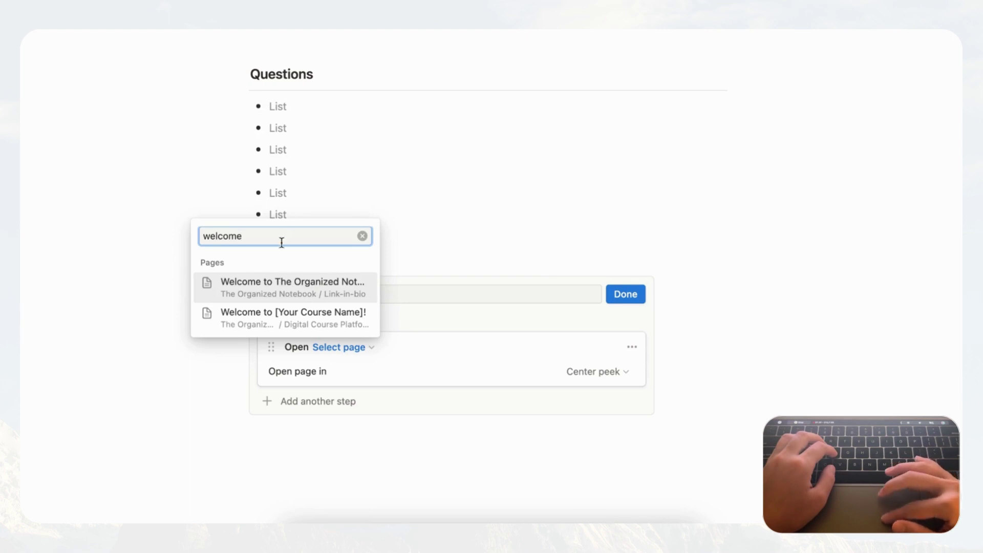
left_click(305, 326)
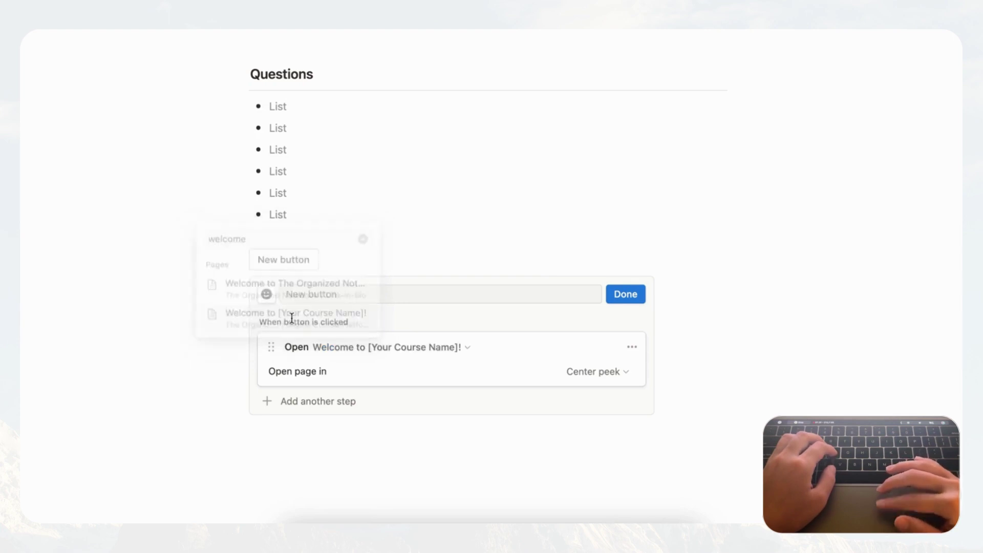
left_click(599, 372)
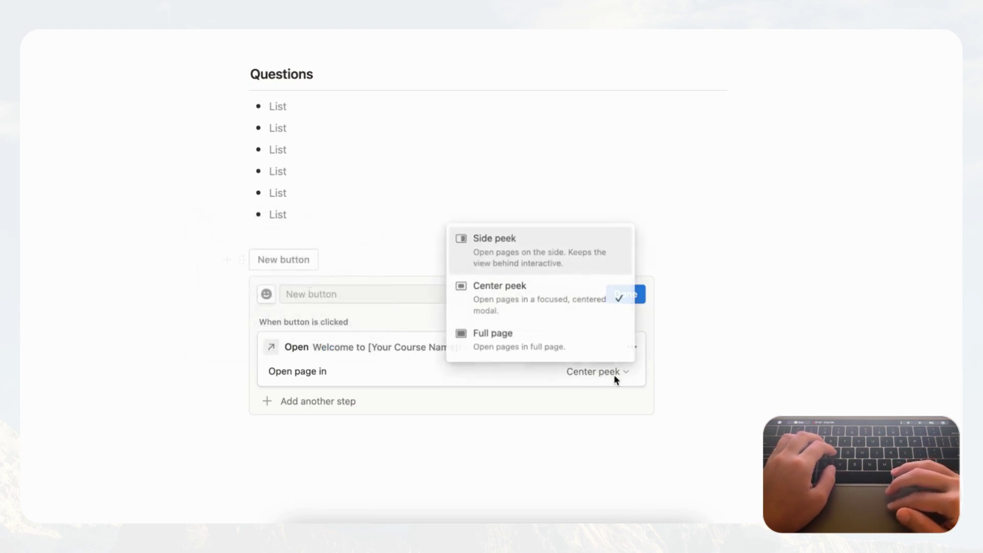
left_click(549, 342)
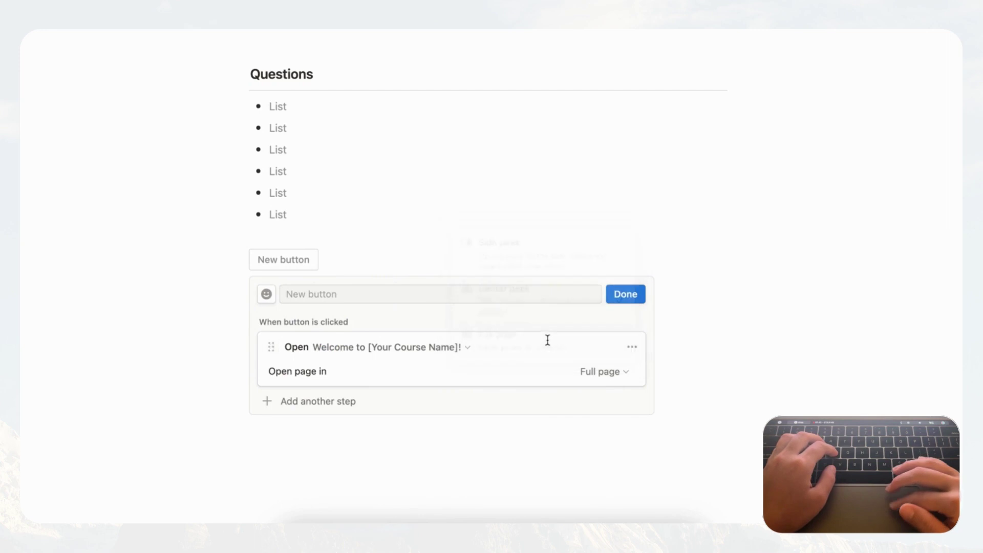
- Give the button a dark house icon, name it "Return Home", and finish its setup
left_click(266, 295)
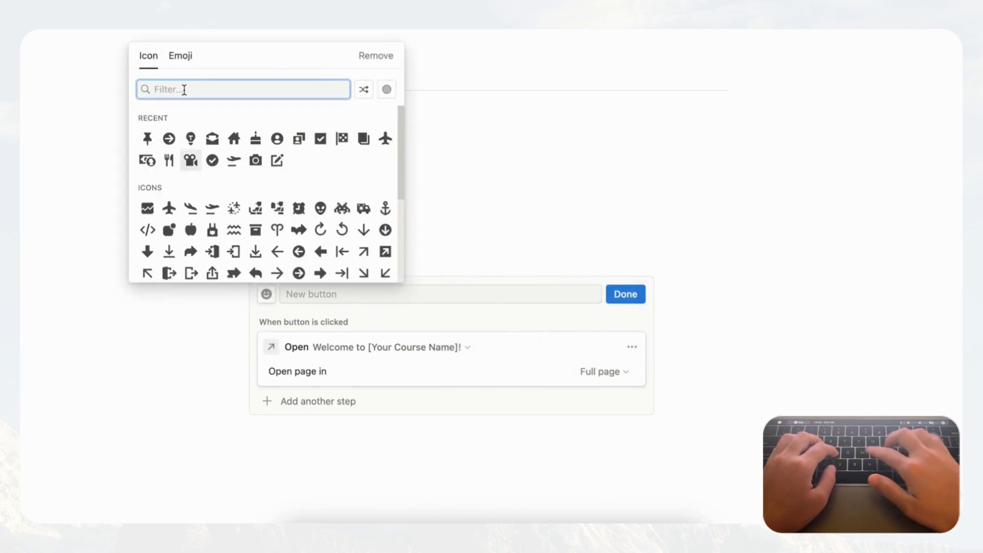
type("house")
mouse_move(147, 121)
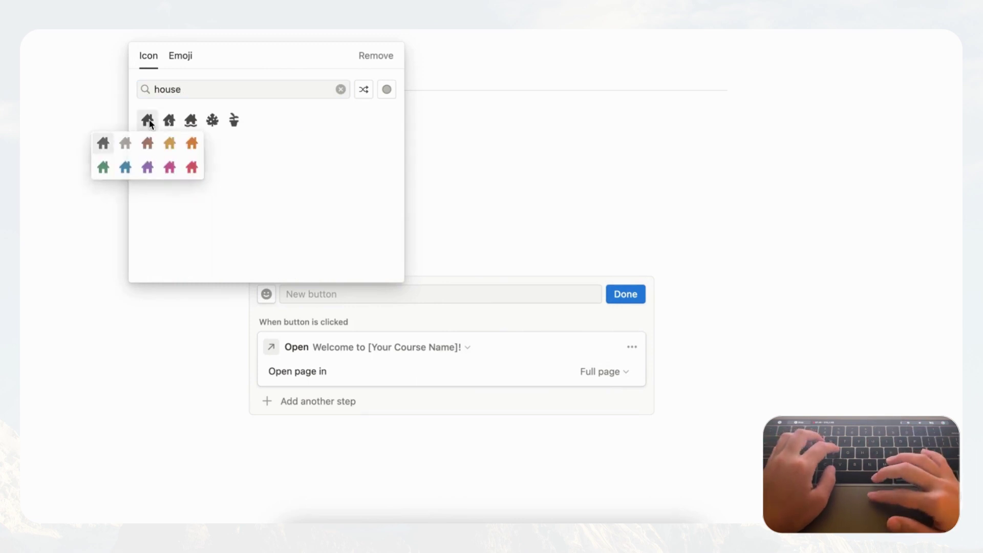
left_click(103, 144)
left_click(331, 294)
type("Return Home")
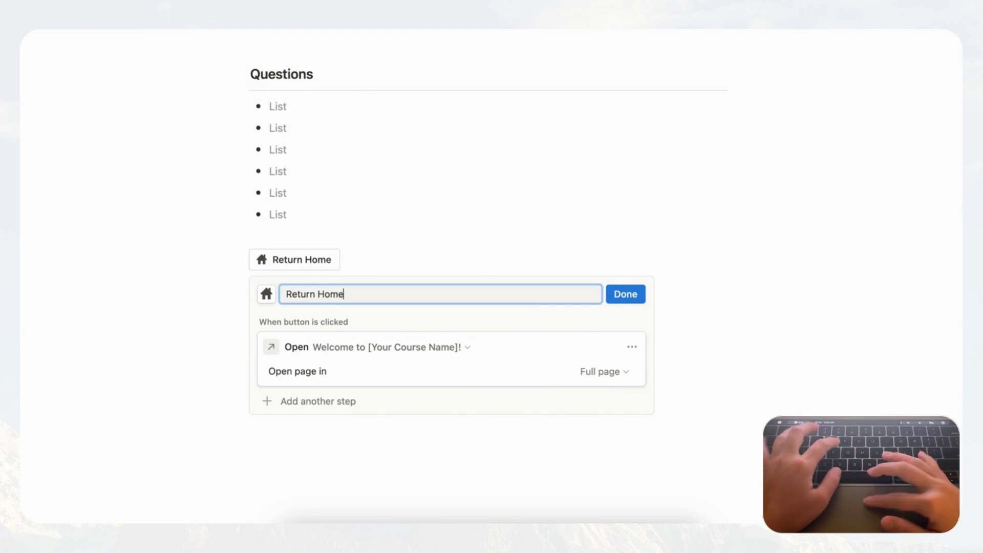
left_click(627, 298)
- Look over the finished lesson page and use its Return Home button to go back to the course welcome page
scroll(563, 292, "up", 9)
scroll(502, 288, "down", 5)
scroll(500, 288, "up", 5)
scroll(500, 287, "down", 7)
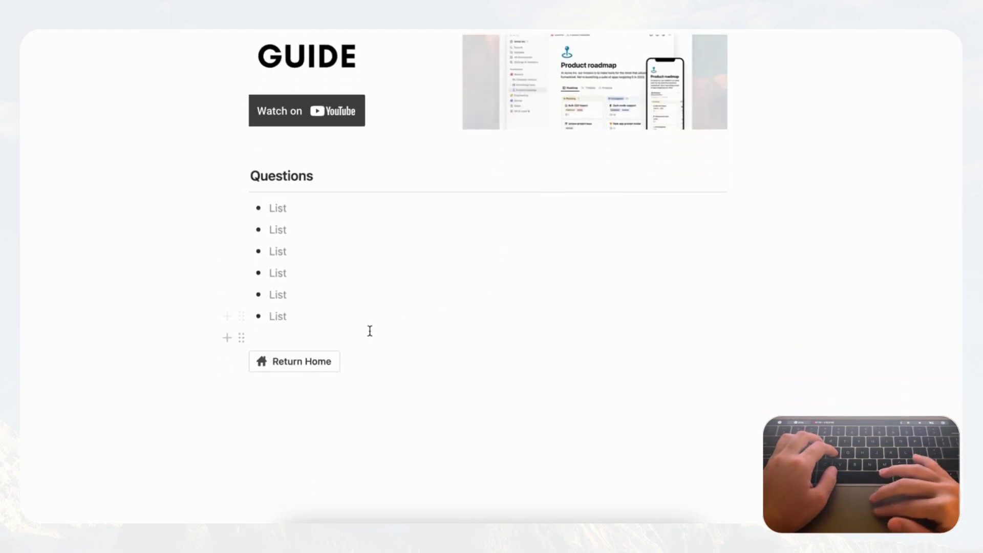
scroll(303, 230, "up", 5)
scroll(307, 317, "down", 5)
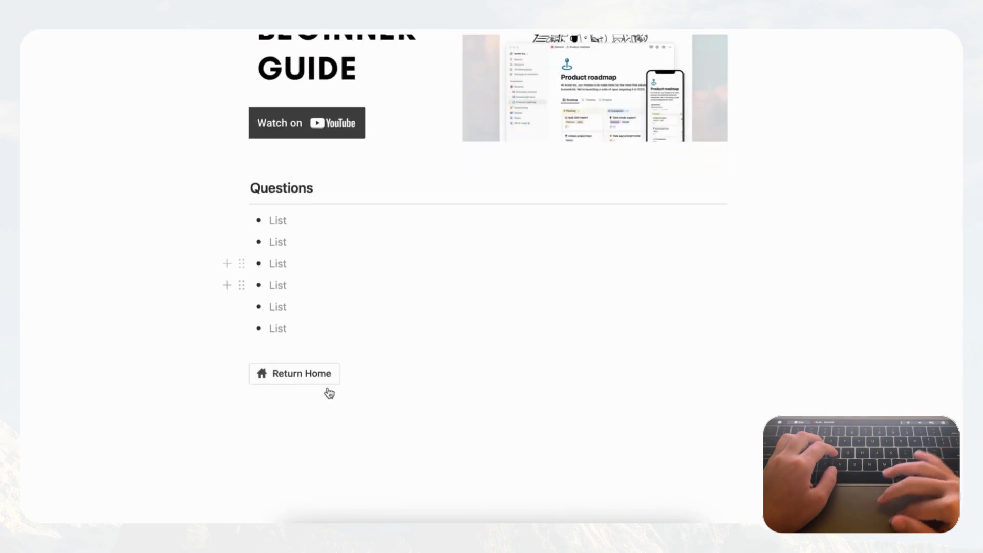
left_click(302, 380)
- Move the "1. Lesson Name" sub-page into the Module 1 callout on the welcome page
scroll(464, 303, "down", 2)
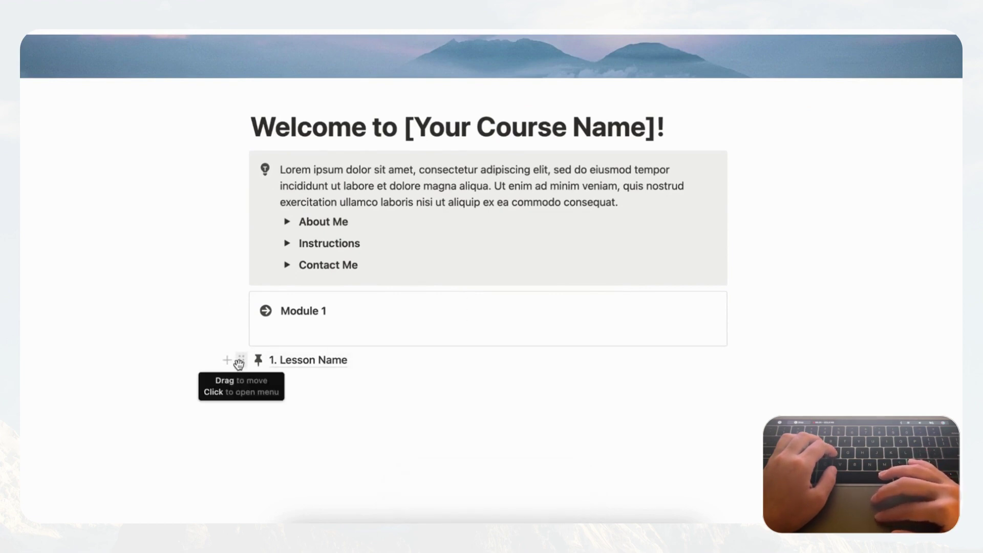
left_click_drag(240, 364, 305, 328)
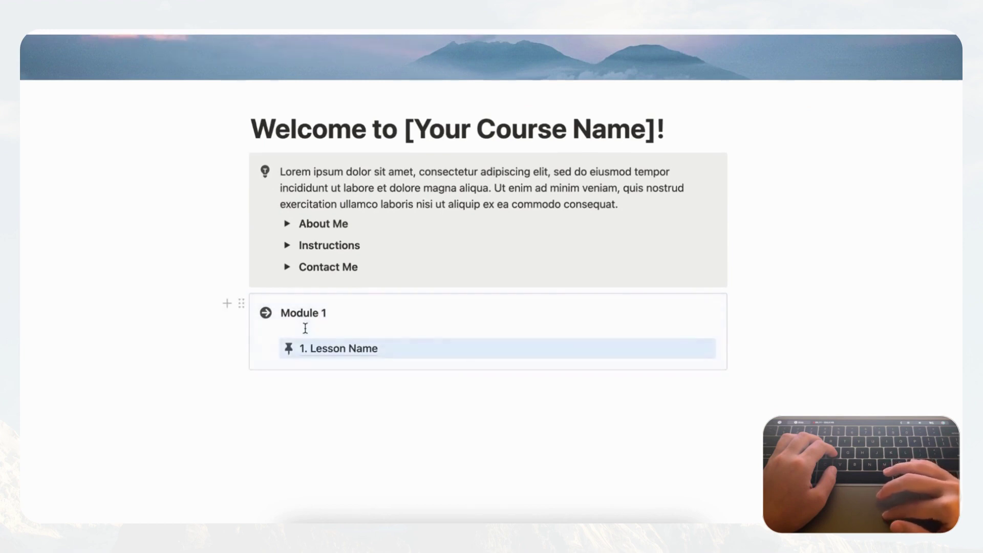
- Remove the blank line under the Module 1 heading and make three duplicates of the "1. Lesson Name" page inside the callout
key("BackSpace")
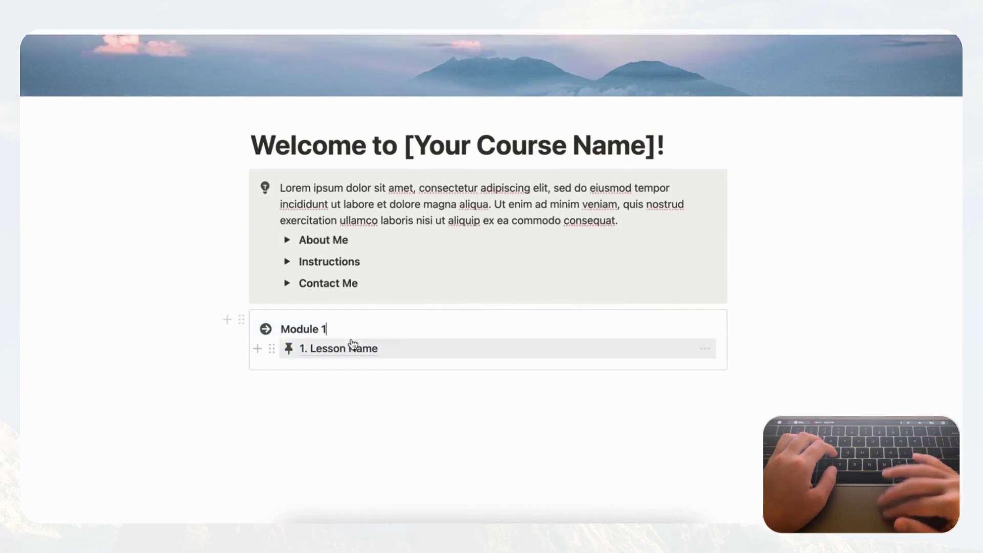
left_click(270, 349)
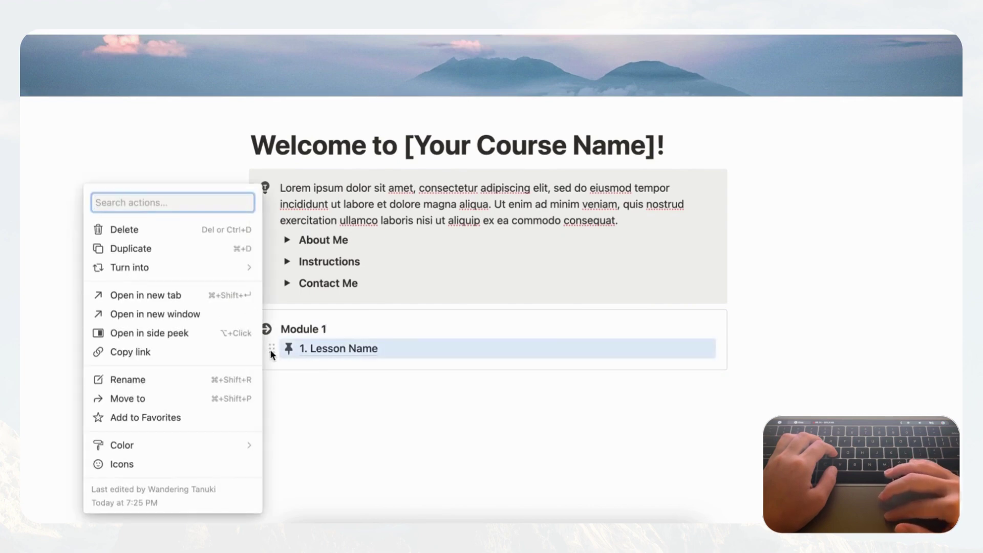
left_click(216, 249)
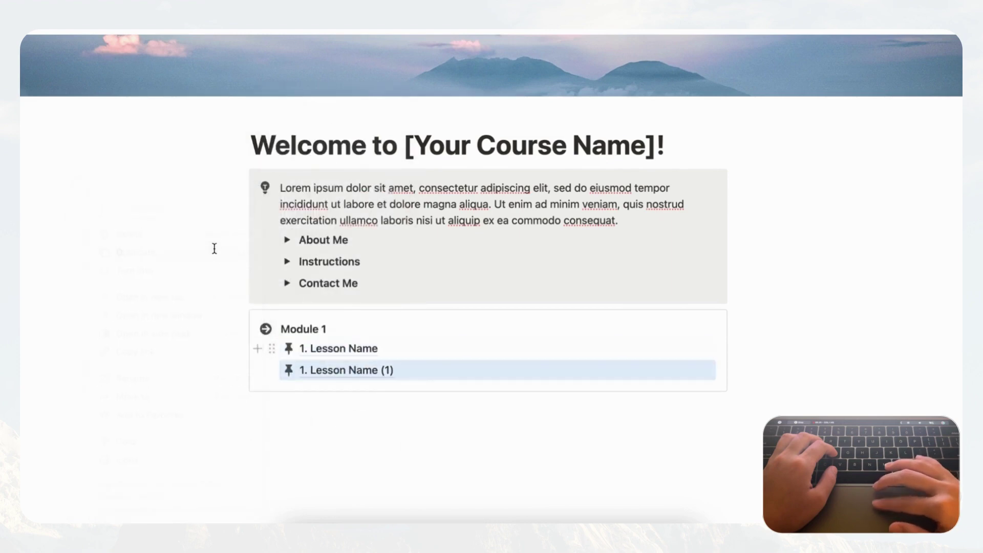
left_click(273, 368)
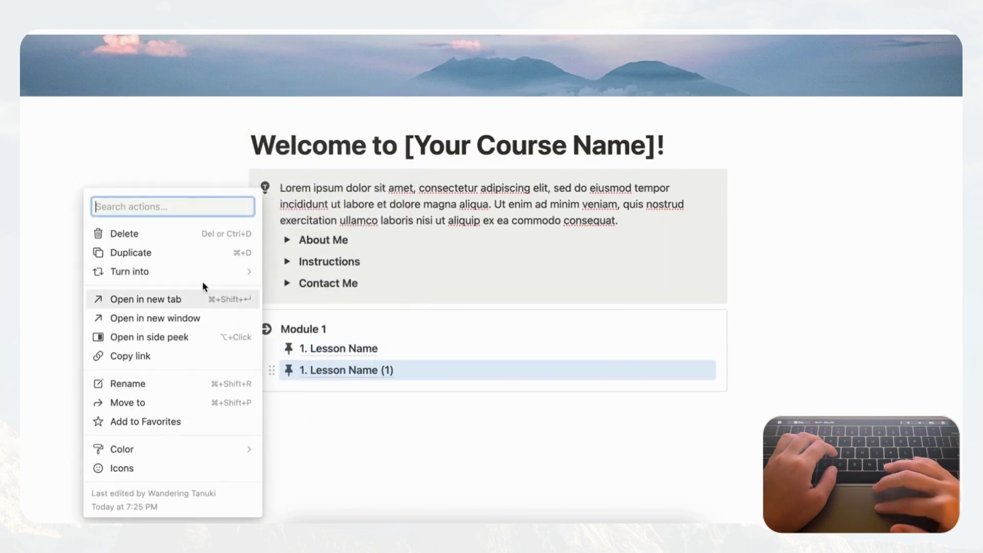
left_click(198, 250)
left_click(271, 392)
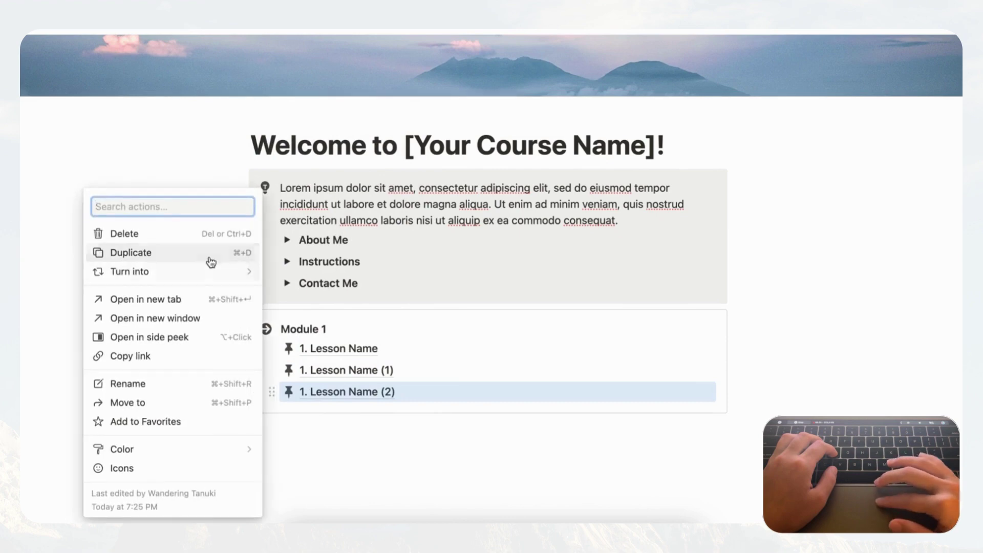
left_click(208, 253)
scroll(188, 378, "down", 3)
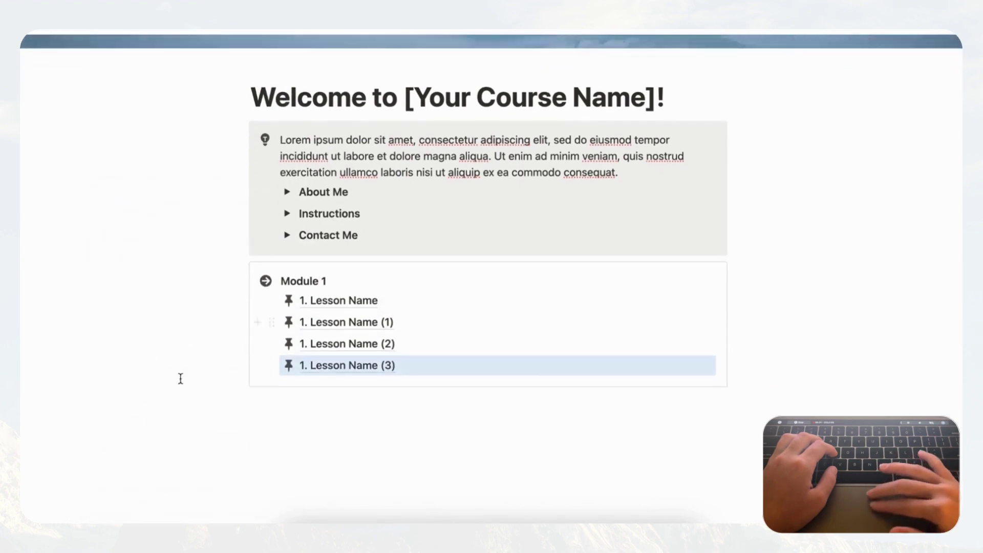
- Rename the first duplicated lesson page "2. Lesson Name" and go back to the welcome page with its Return Home button
left_click(357, 306)
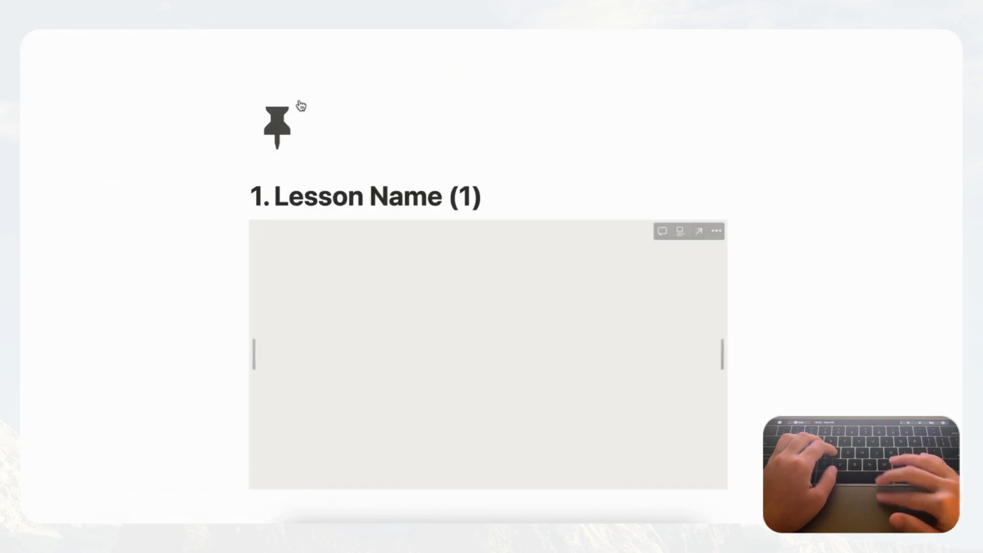
left_click_drag(482, 195, 448, 195)
key("BackSpace")
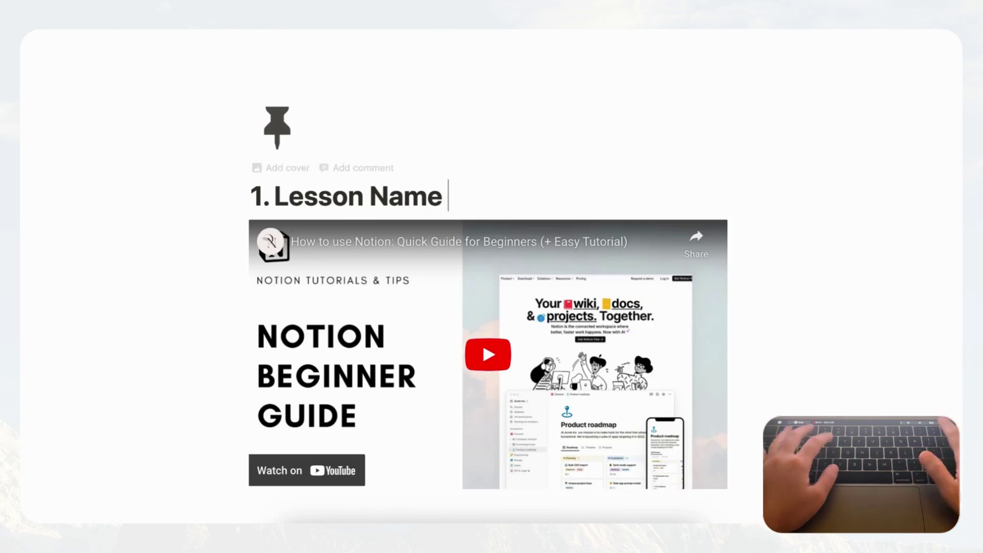
left_click(260, 195)
key("BackSpace")
type("2")
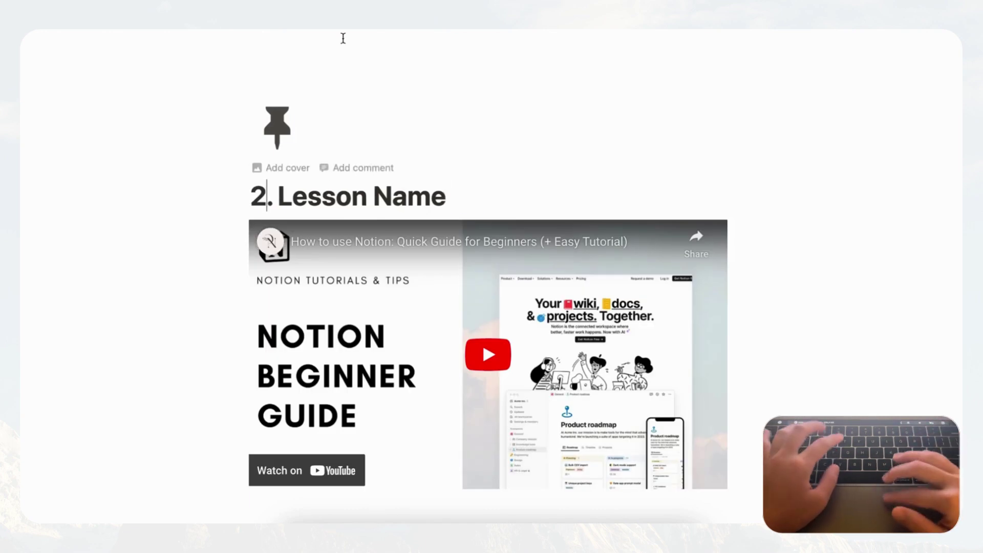
scroll(293, 358, "down", 5)
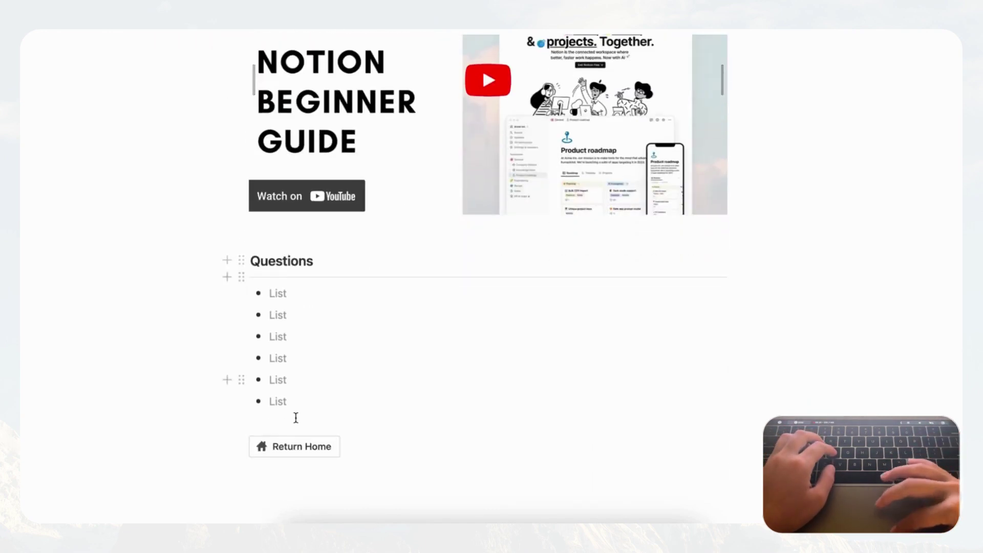
left_click(293, 449)
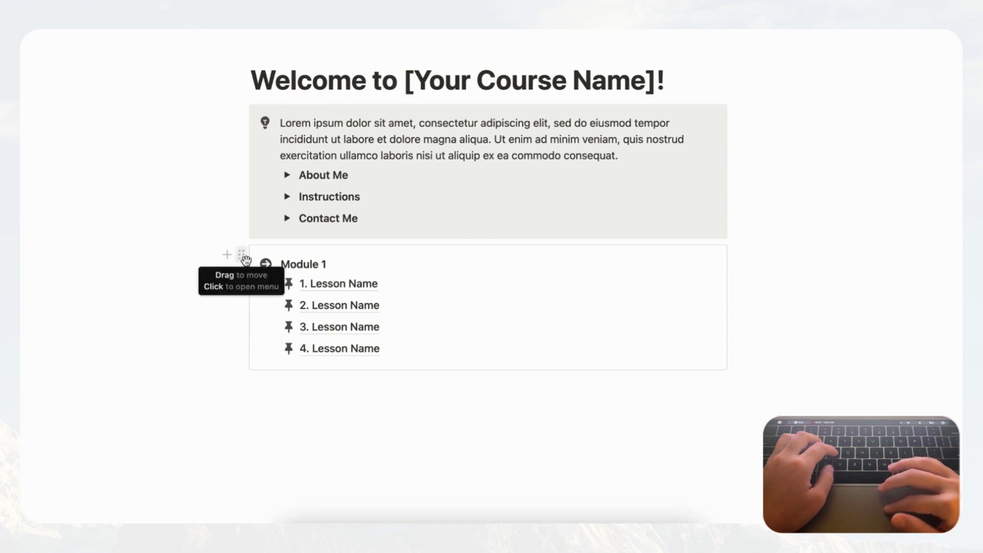
- Duplicate the Module 1 callout with its four lessons and rename the copy "Module 2"
left_click(241, 257)
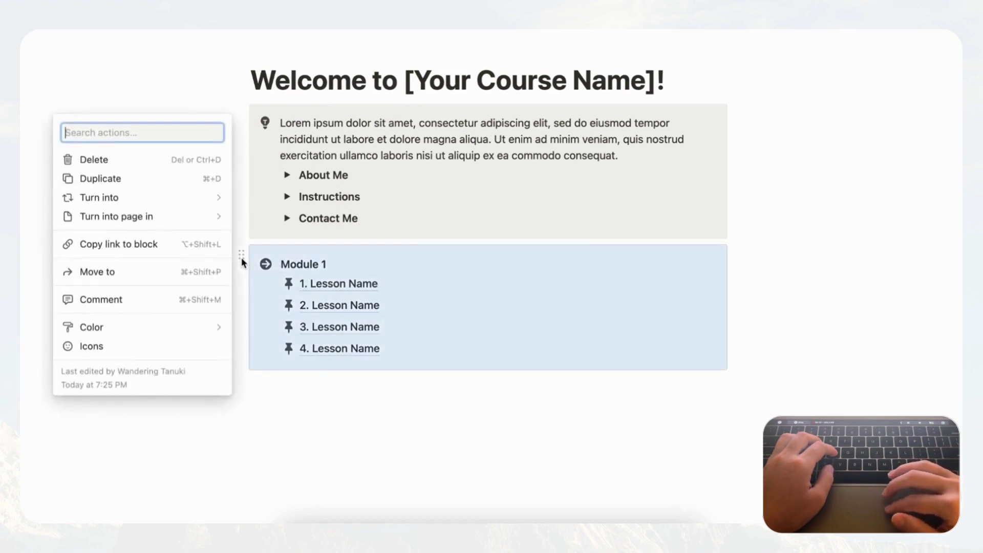
left_click(181, 178)
scroll(345, 362, "down", 3)
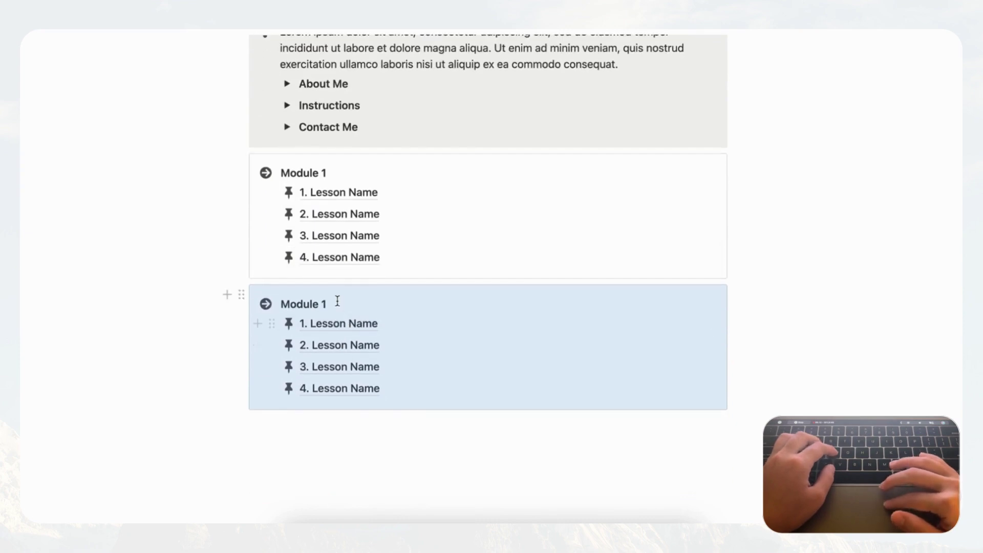
left_click(336, 304)
key("BackSpace")
type("2")
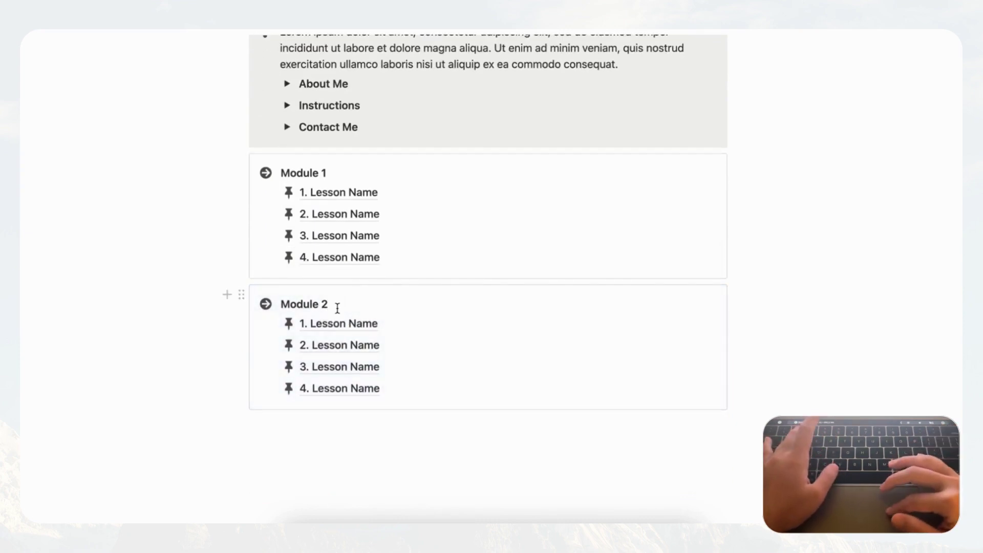
- Duplicate the Module 2 callout and rename the copy "Module 3"
left_click(241, 295)
left_click(172, 224)
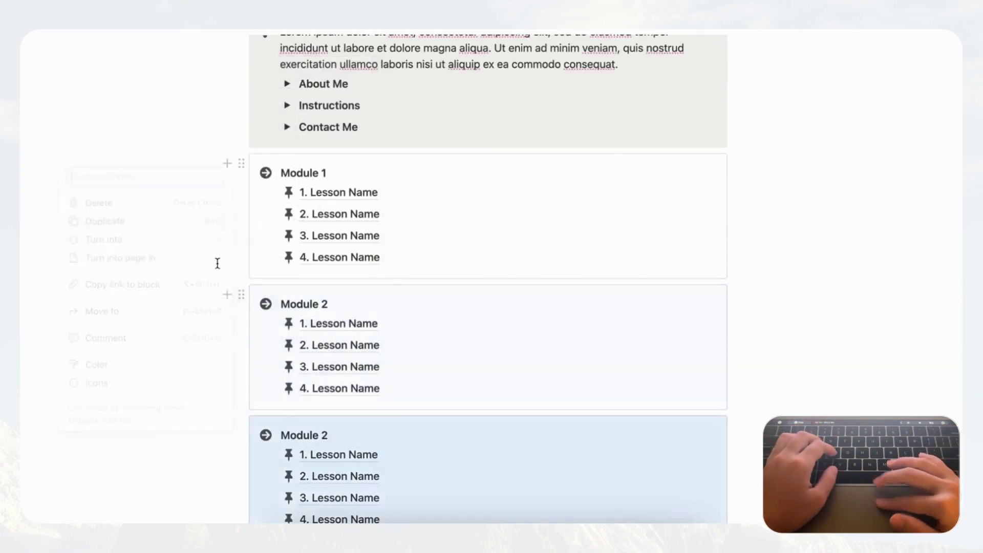
left_click(330, 435)
key("BackSpace")
type("3")
scroll(480, 420, "down", 2)
scroll(385, 312, "up", 3)
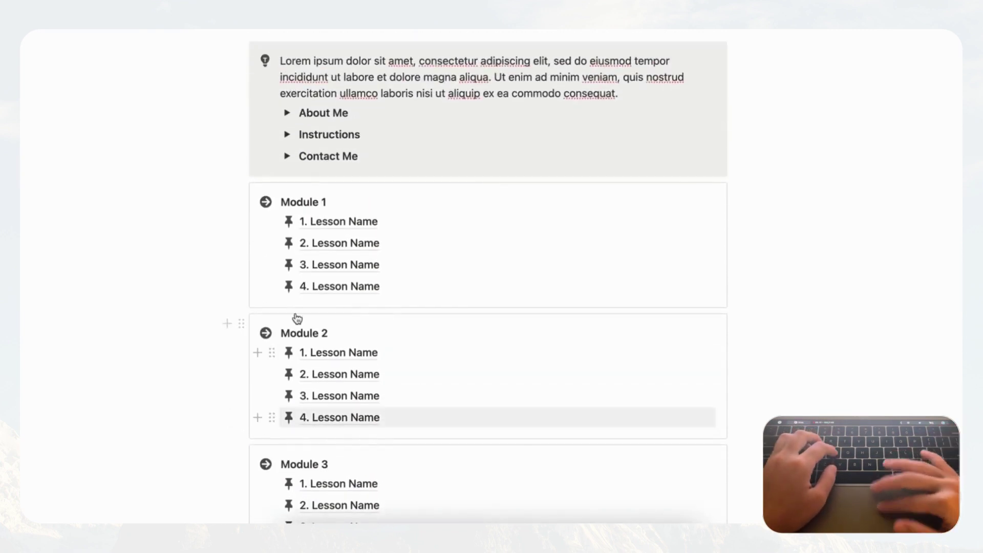
- Look over the whole course welcome page, from the cover and introduction callout to the three module callouts
left_click(437, 358)
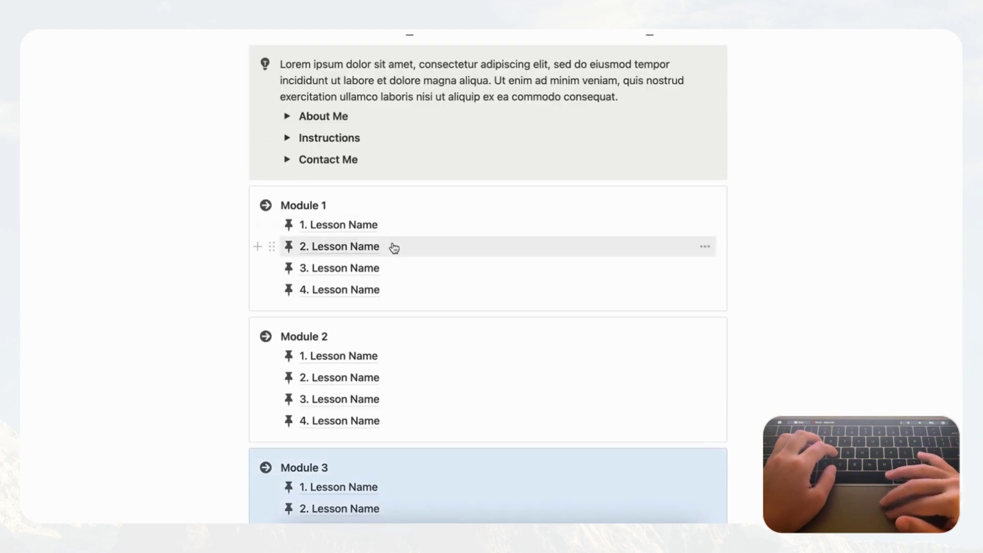
scroll(444, 232, "up", 3)
scroll(472, 188, "up", 4)
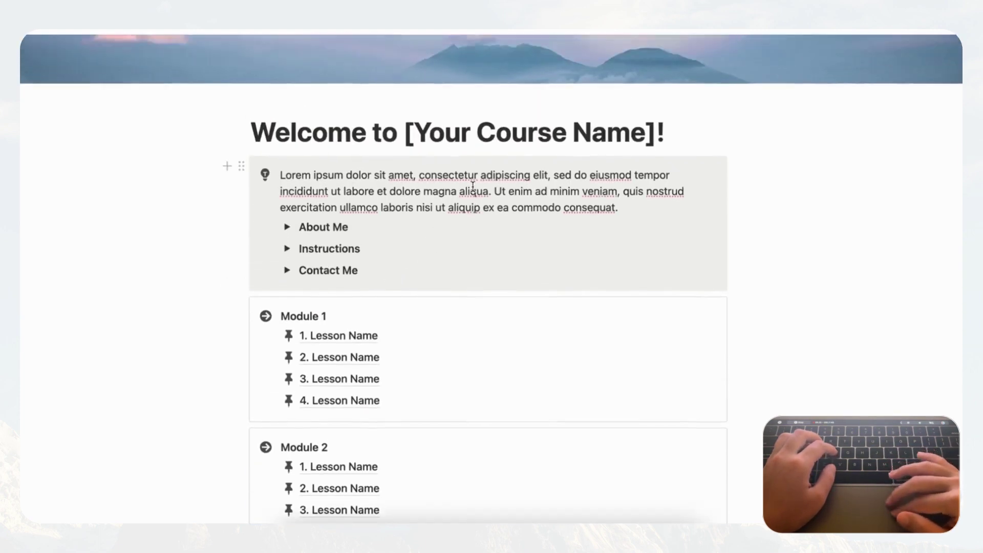
scroll(472, 187, "down", 7)
scroll(473, 188, "down", 7)
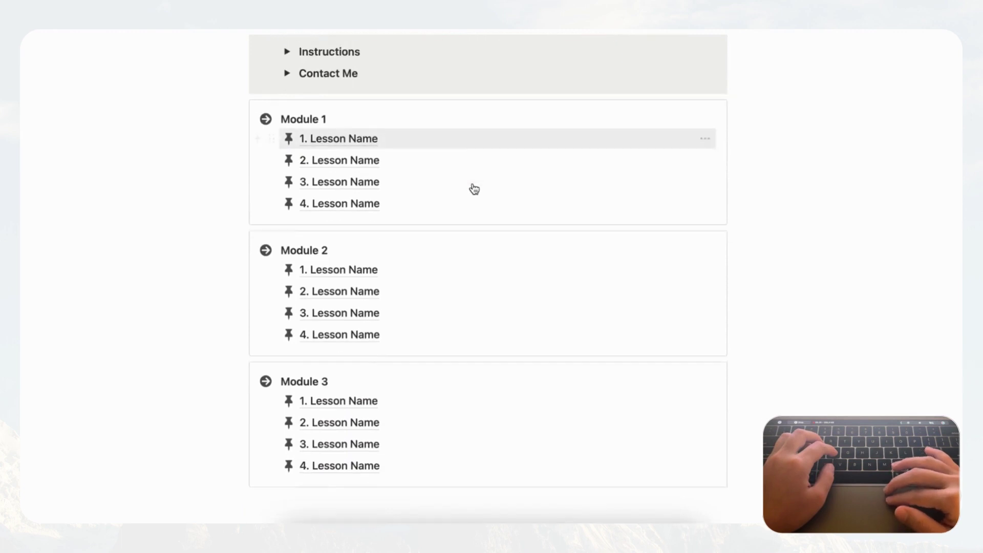
scroll(474, 190, "up", 1)
mouse_move(474, 189)
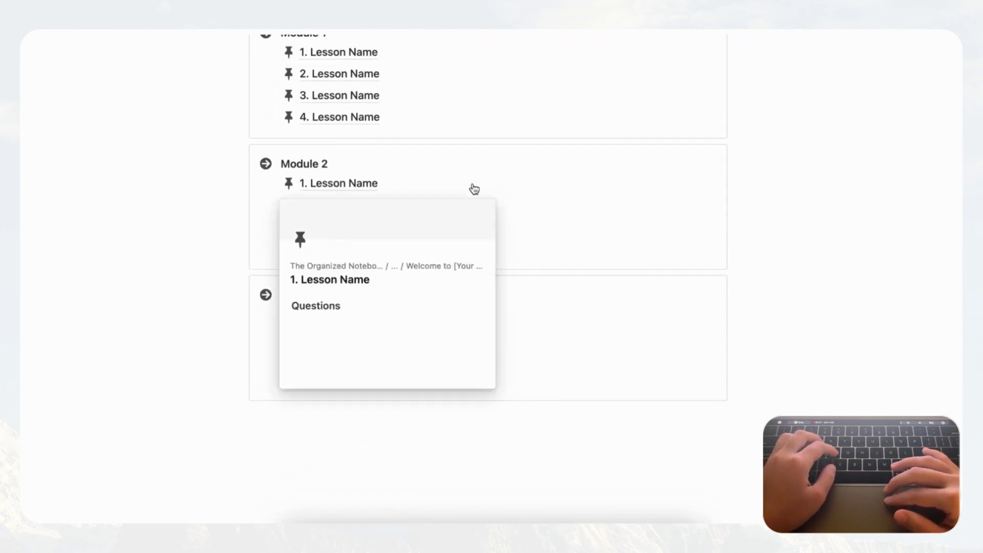
scroll(480, 123, "up", 5)
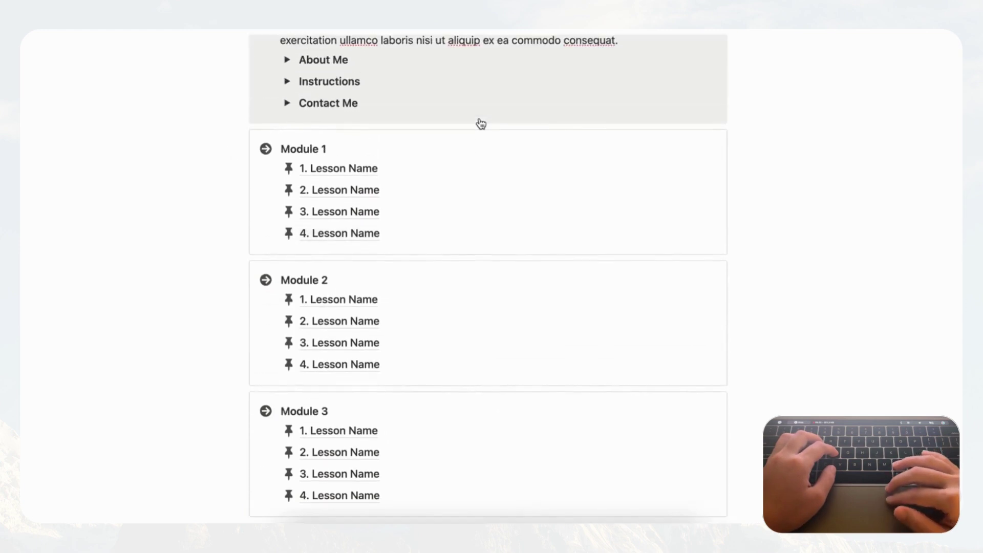
scroll(479, 118, "up", 3)
scroll(480, 118, "up", 1)
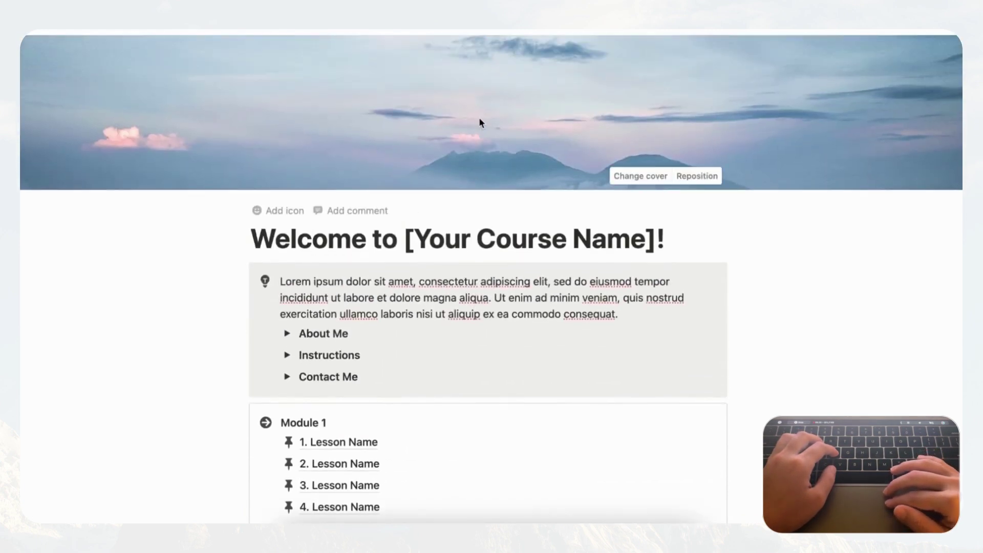
- Publish the course welcome page to the web with "Allow duplicate as template" switched on
left_click(700, 60)
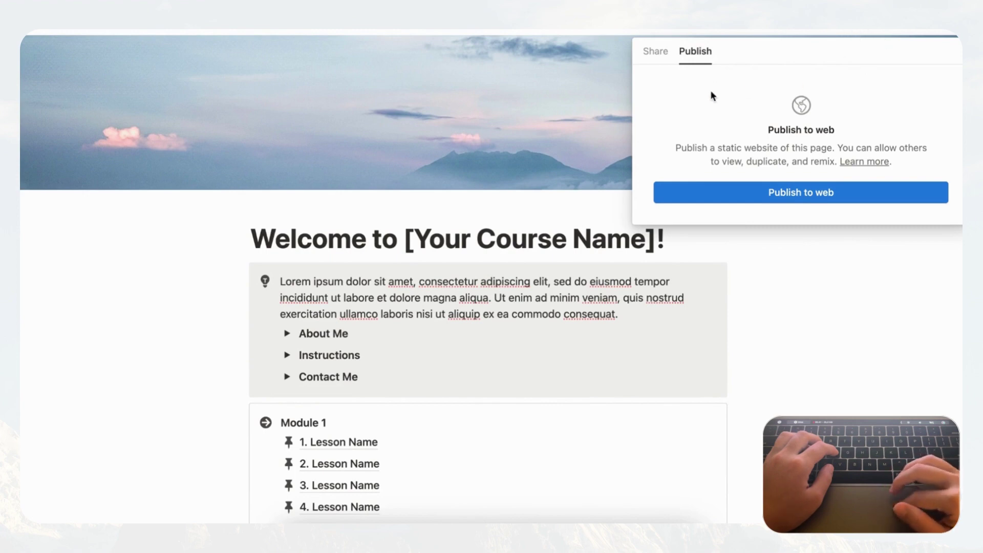
left_click(820, 199)
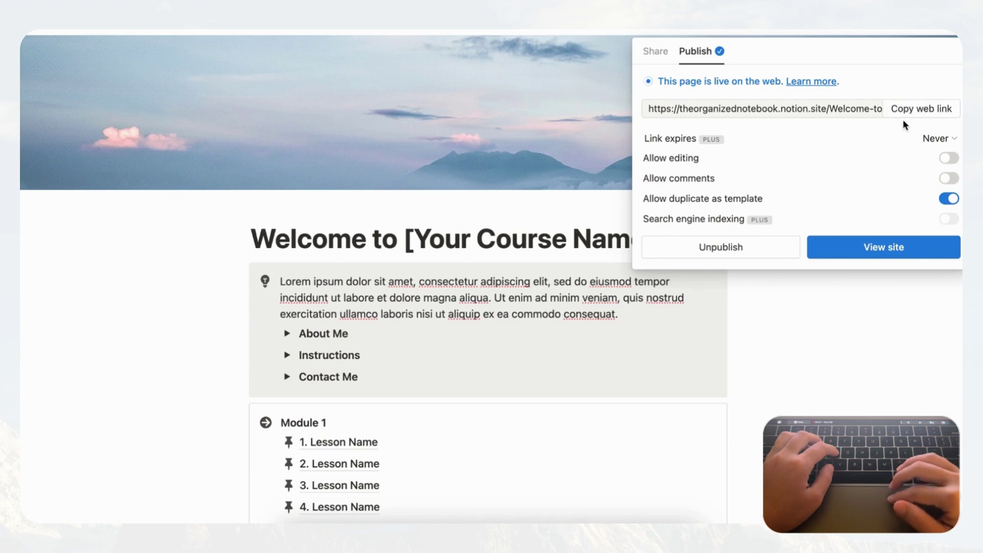
left_click(950, 200)
left_click(950, 201)
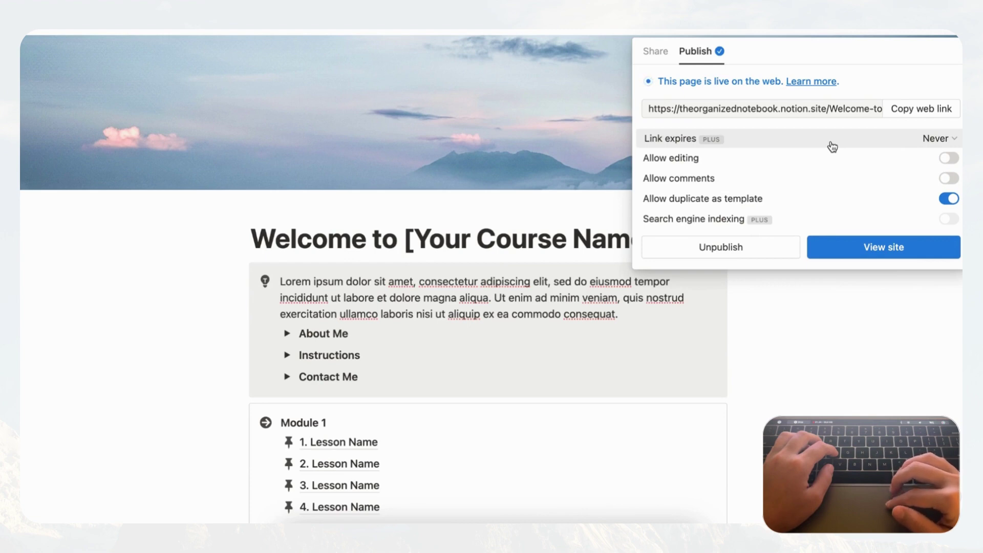
mouse_move(833, 158)
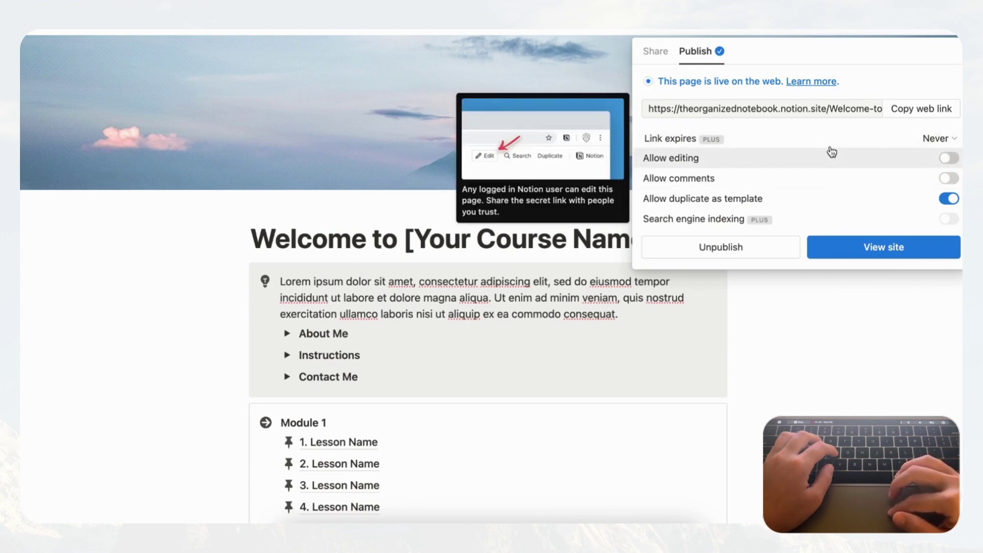